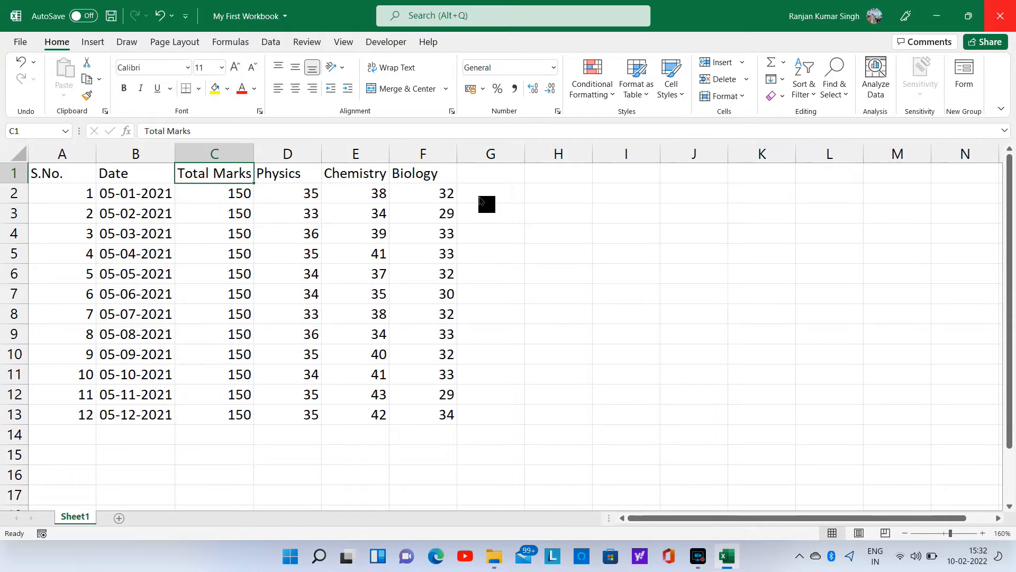
# Add the first record's three subject marks in G2 using the typed numbers formula =35+38+32
pyautogui.click(481, 200)
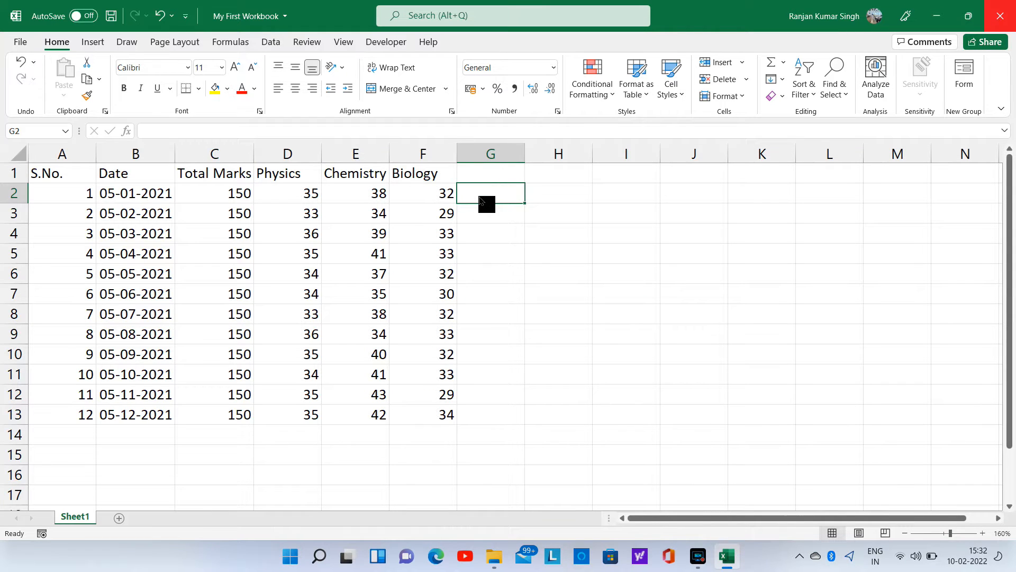
pyautogui.write('=')
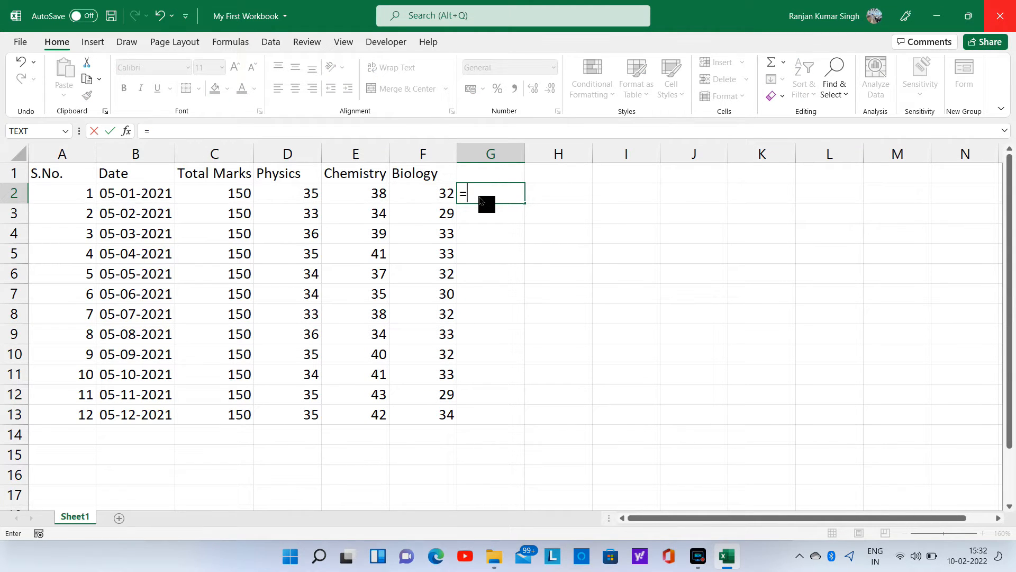
pyautogui.write('35+38+32')
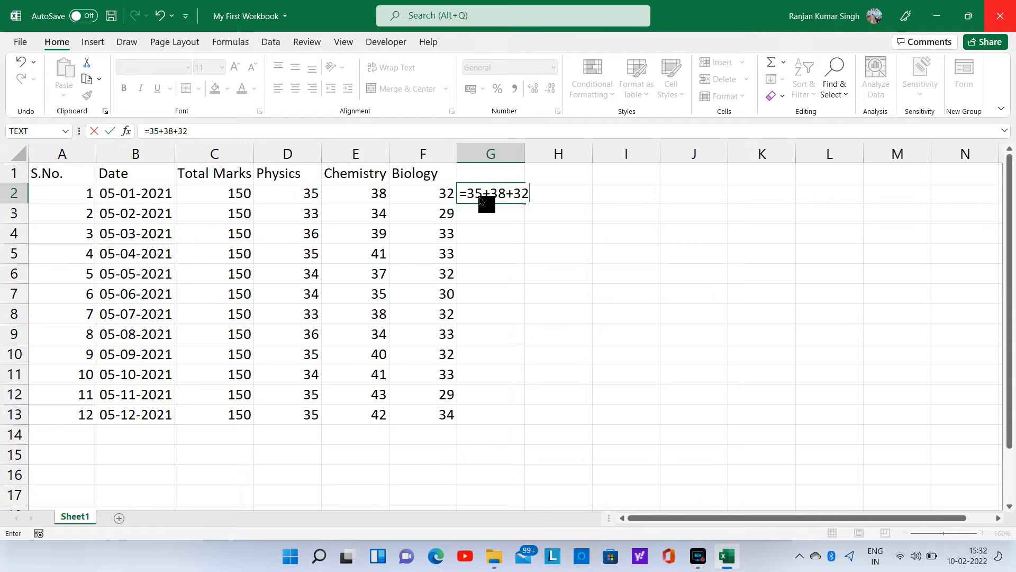
pyautogui.press('Return')
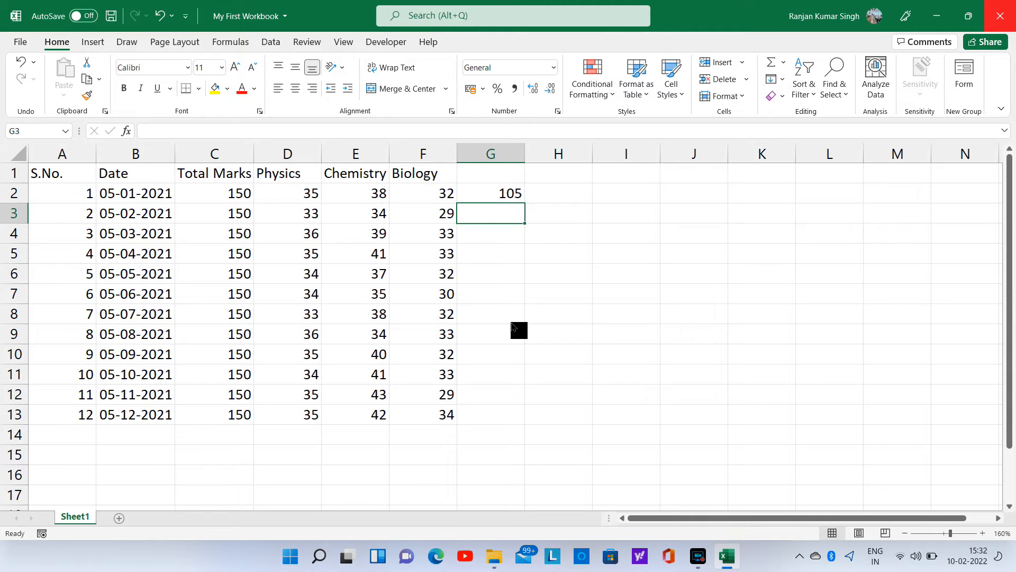
# Replace the content of G2 with the cell-reference formula =D2+E2+F2 and fill it down through G13
pyautogui.click(477, 194)
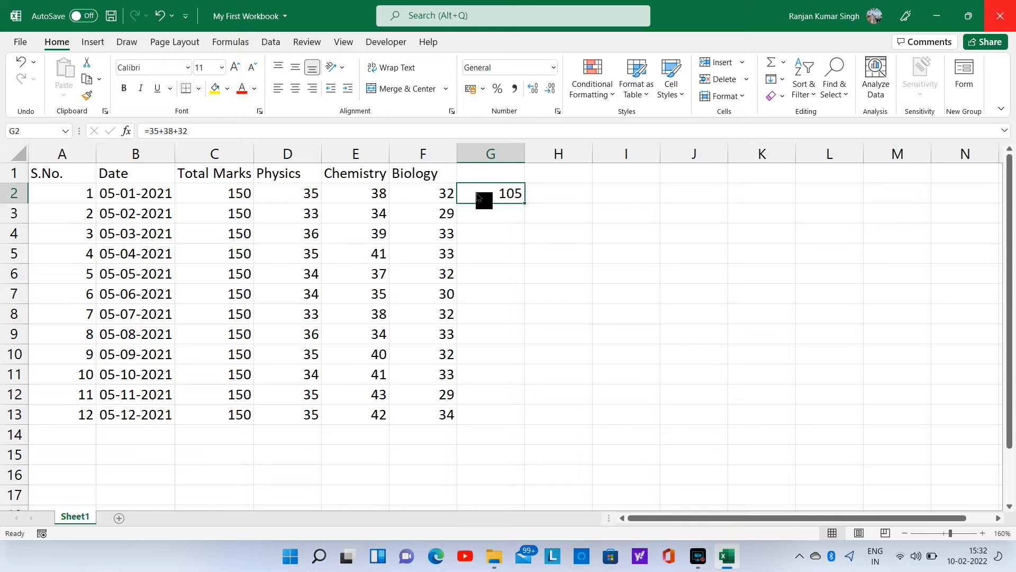
pyautogui.press('Delete')
pyautogui.write('=')
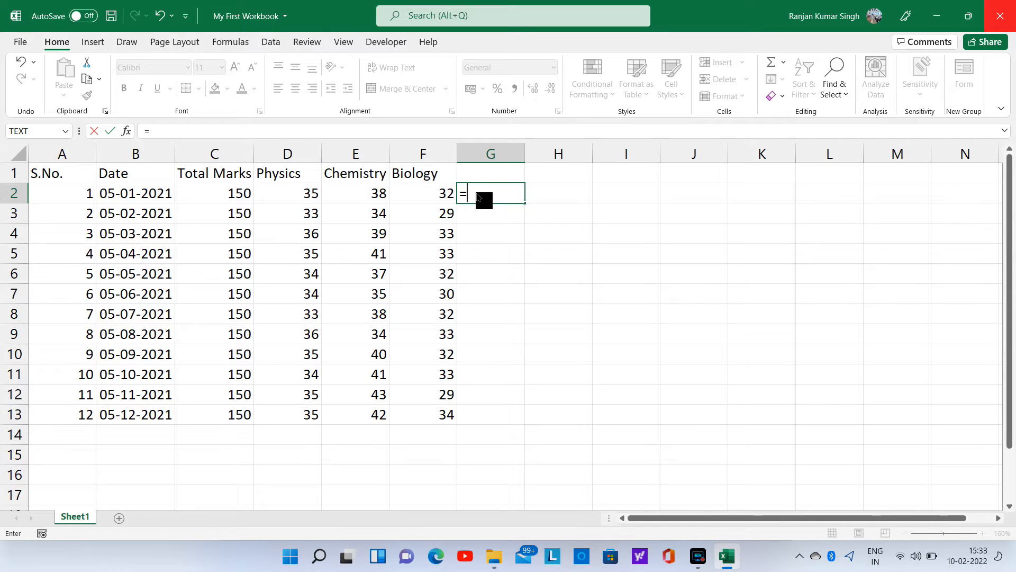
pyautogui.write('D')
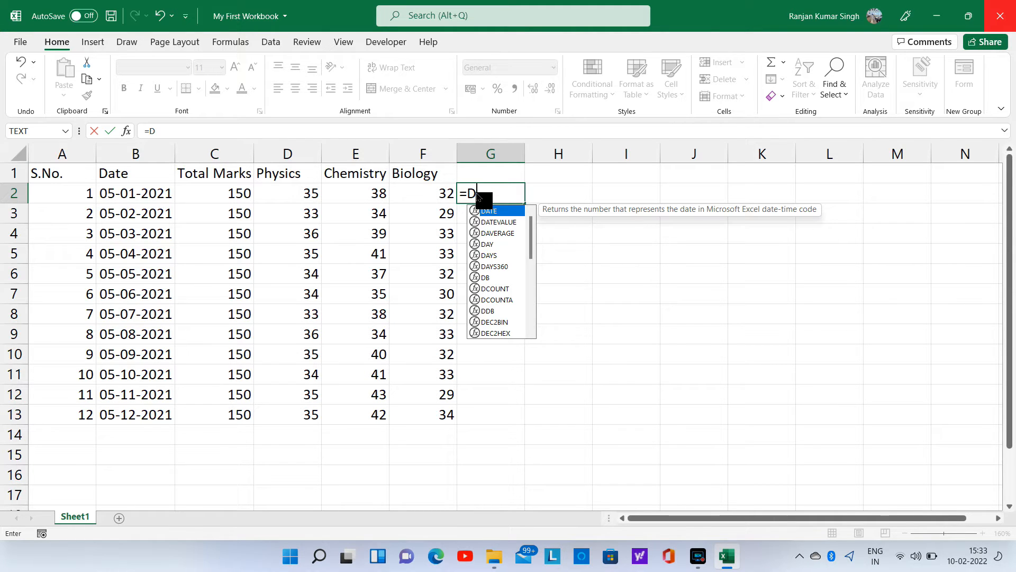
pyautogui.write('2+')
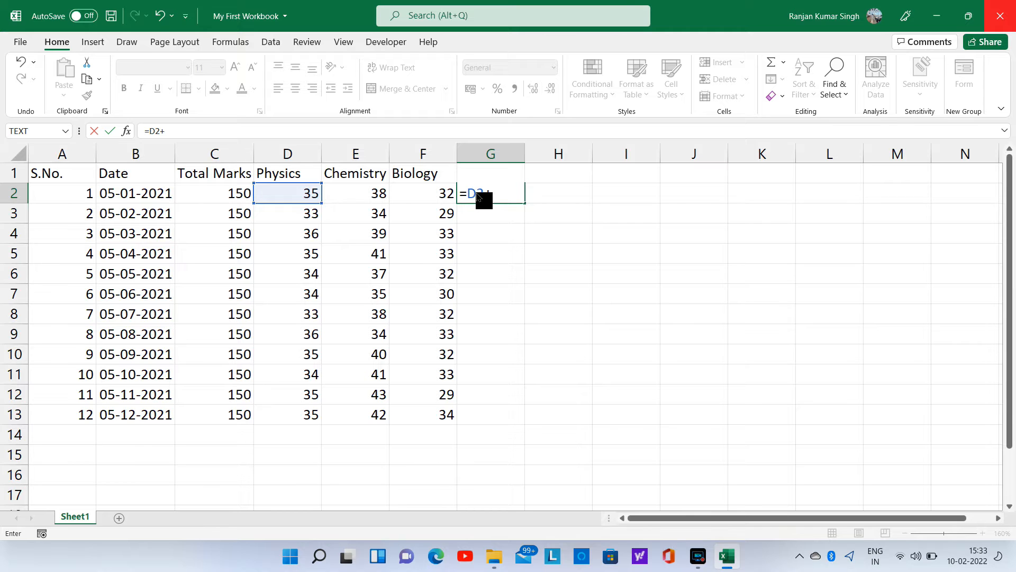
pyautogui.write('E2+')
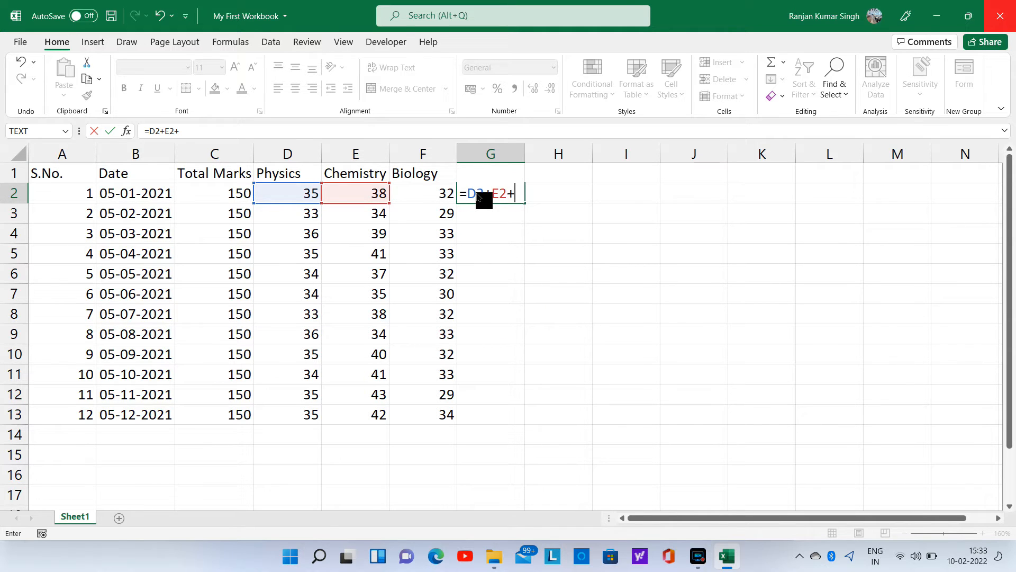
pyautogui.write('F2')
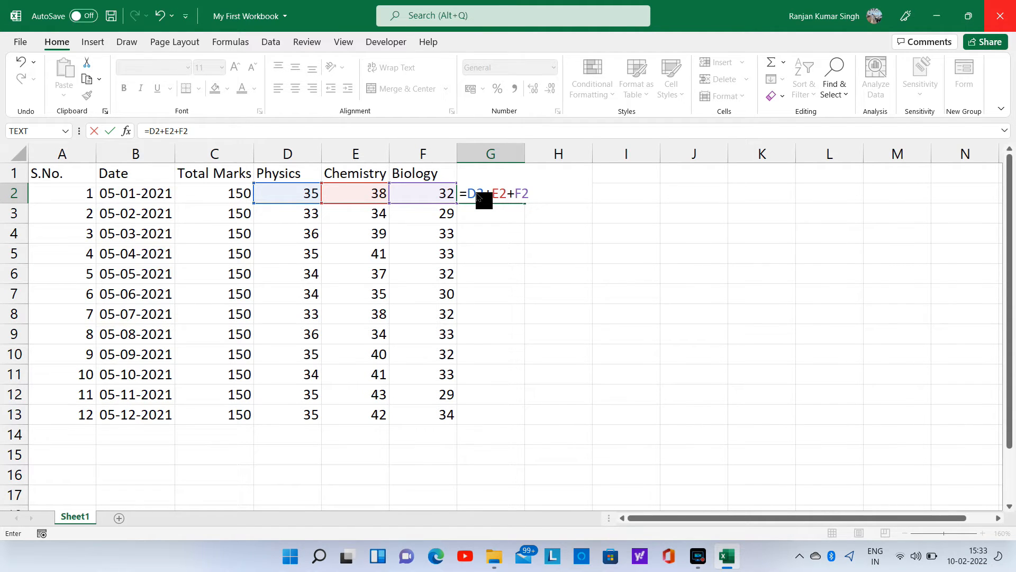
pyautogui.press('Return')
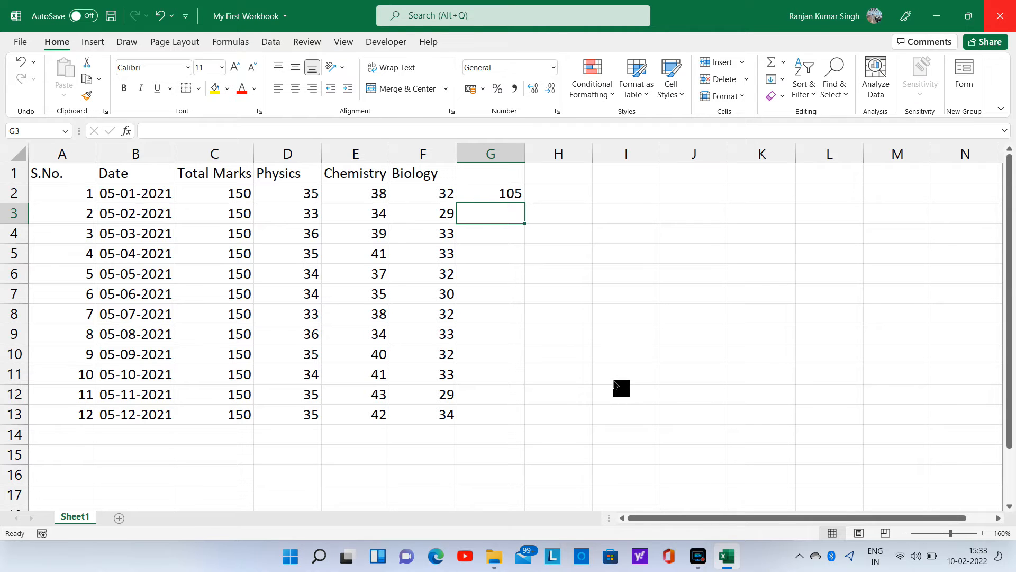
pyautogui.click(484, 196)
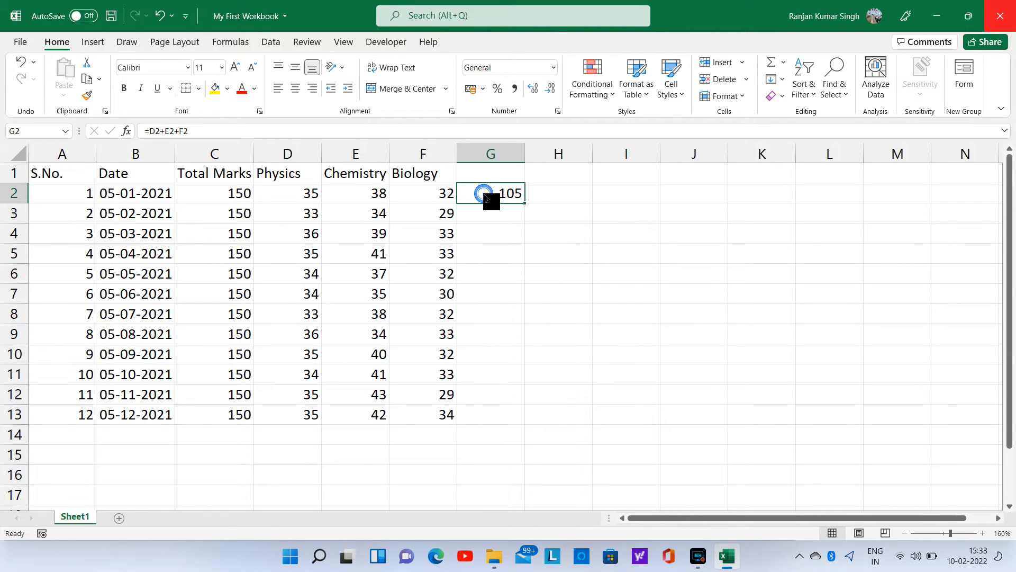
pyautogui.doubleClick(527, 207)
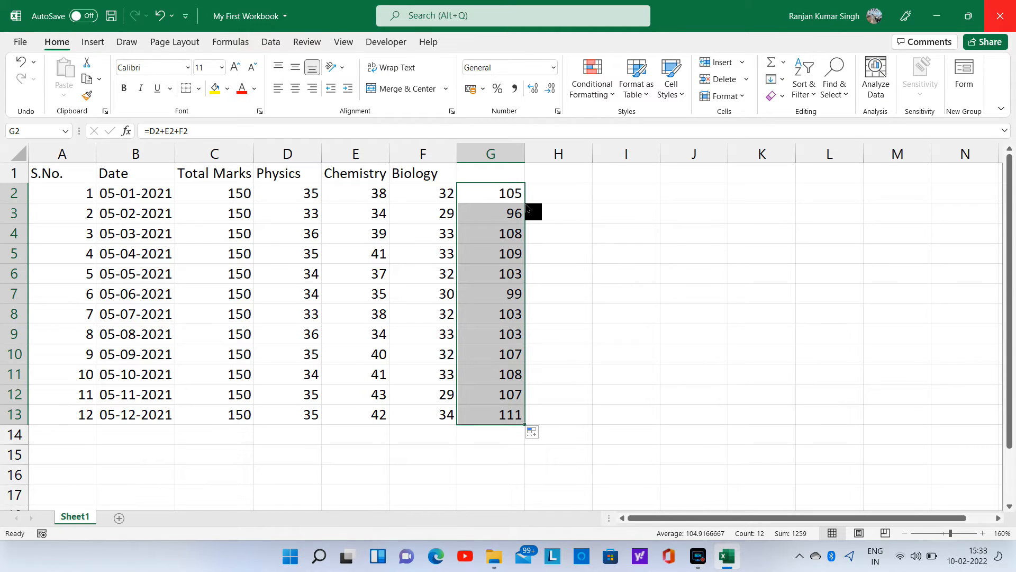
# Total the Physics marks in D14 with the formula =SUM(D2:D13)
pyautogui.click(294, 441)
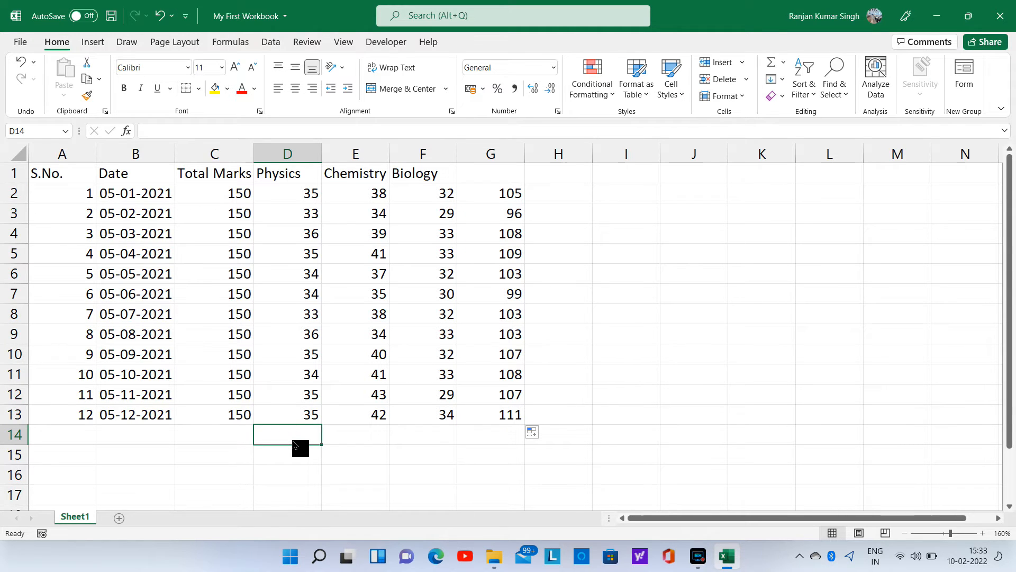
pyautogui.write('=')
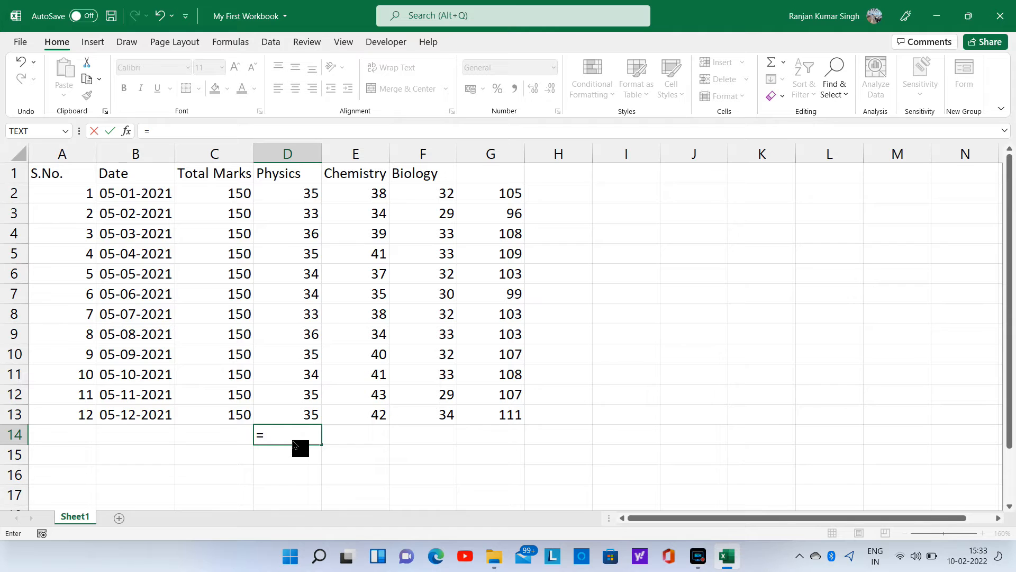
pyautogui.write('SUM')
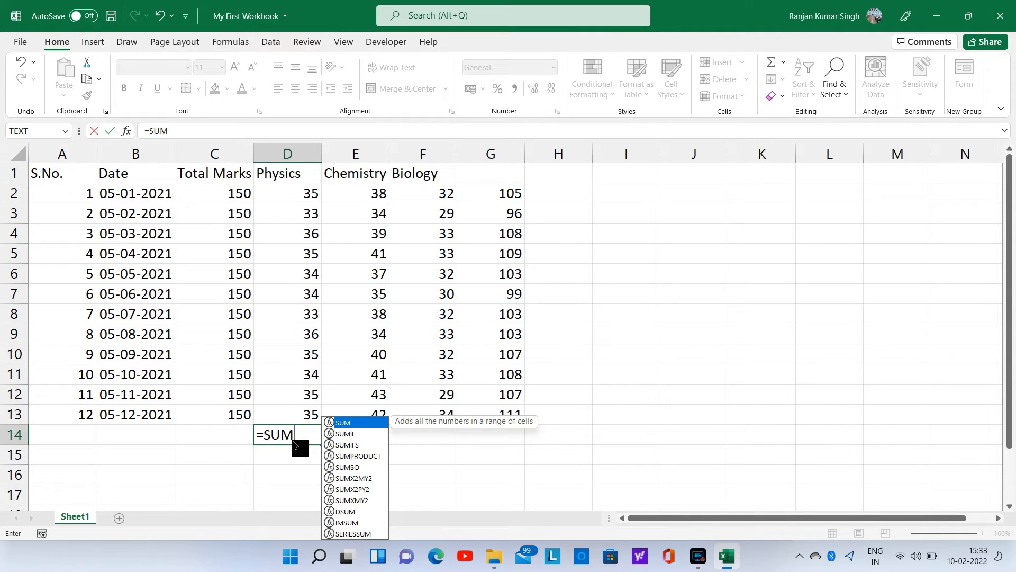
pyautogui.write('(')
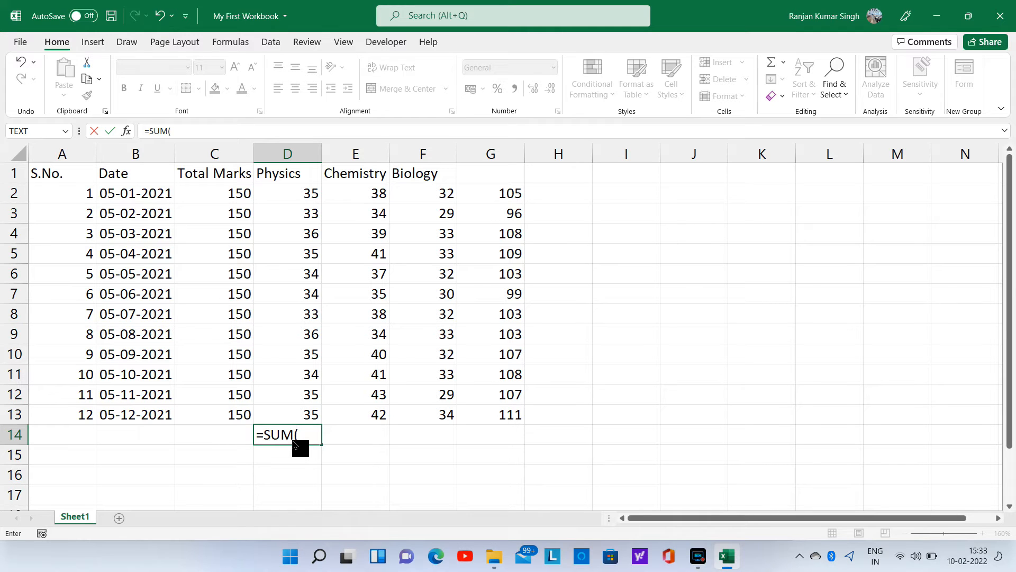
pyautogui.write('D')
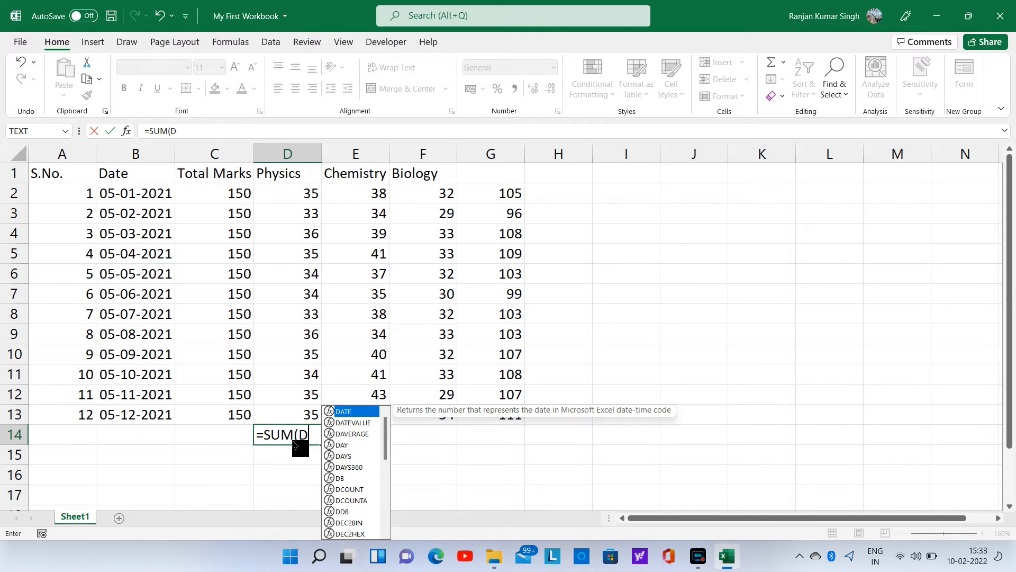
pyautogui.write('2')
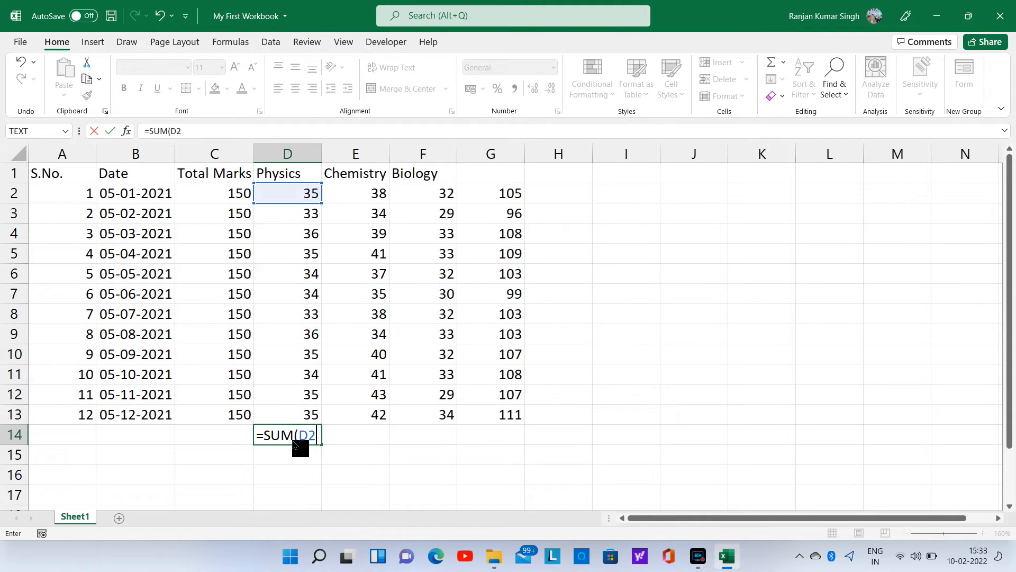
pyautogui.write(':')
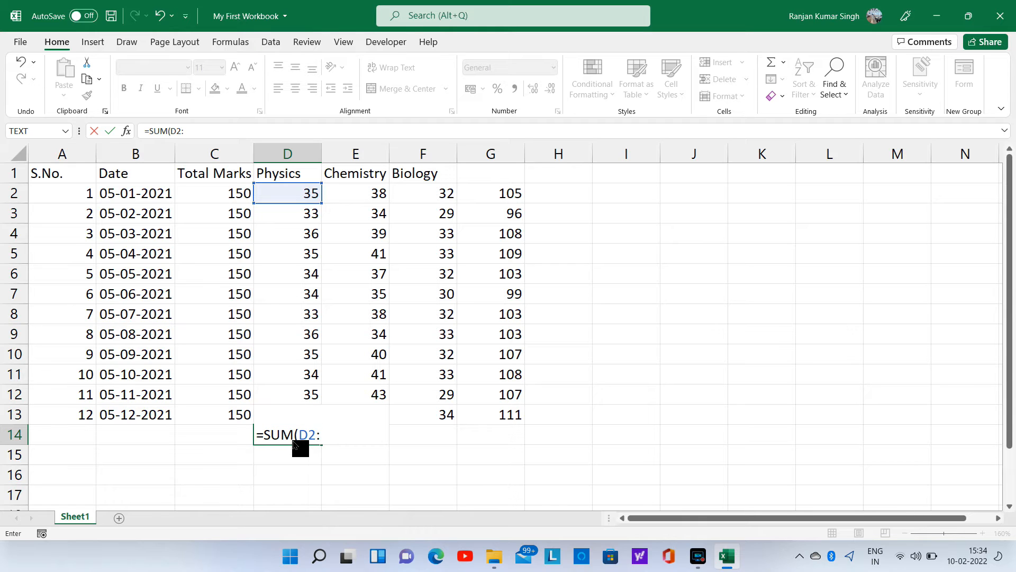
pyautogui.write('D13)')
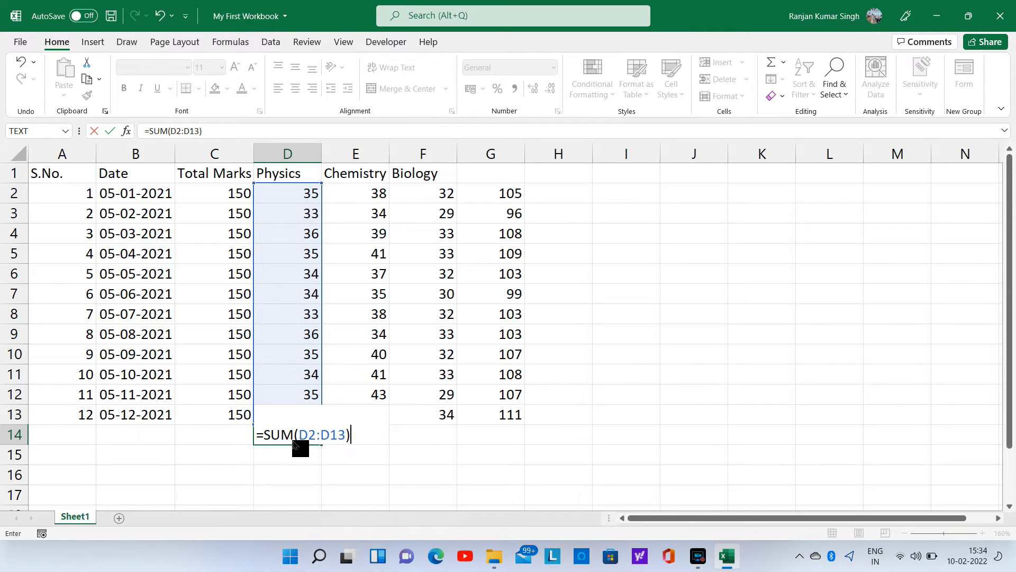
pyautogui.press('Return')
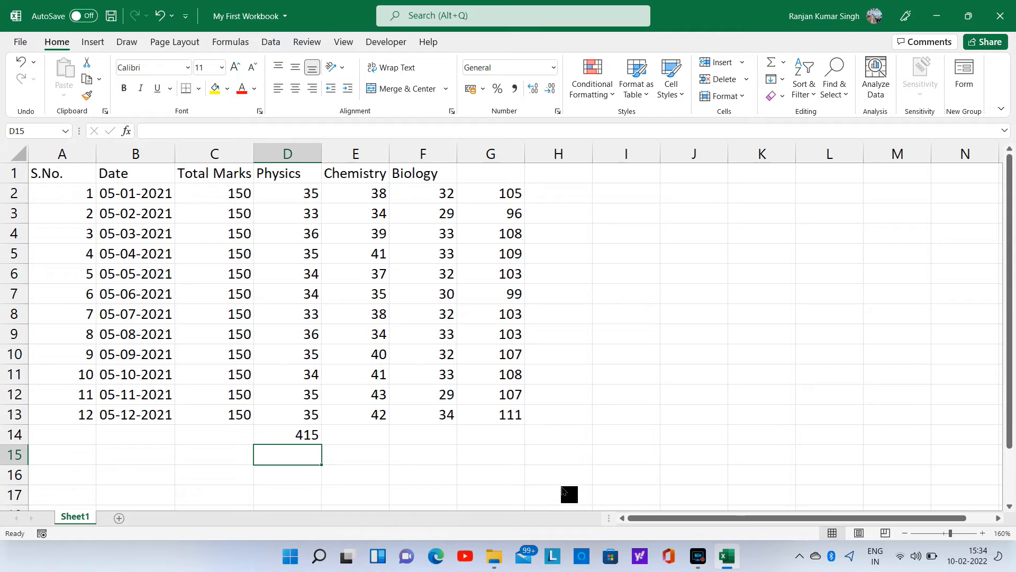
# Copy the Physics total formula from D14 across to the Chemistry and Biology columns in E14:F14
pyautogui.click(298, 435)
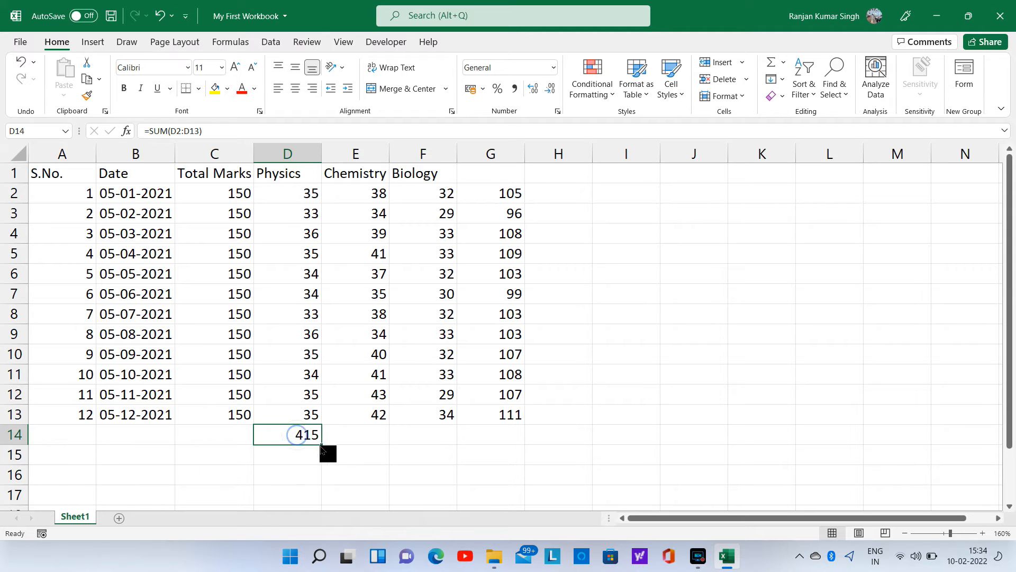
pyautogui.moveTo(321, 447); pyautogui.dragTo(455, 448)
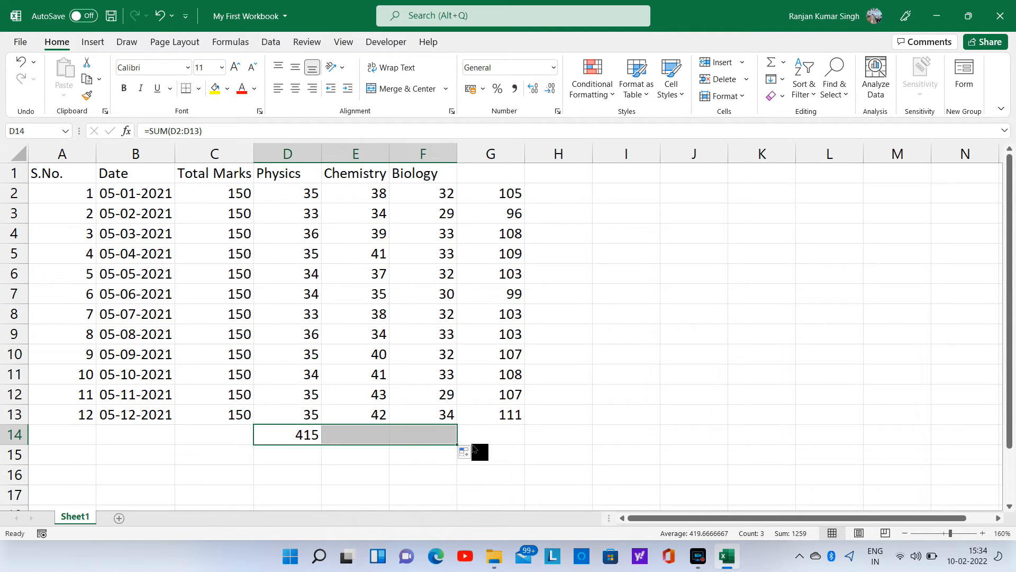
pyautogui.click(683, 442)
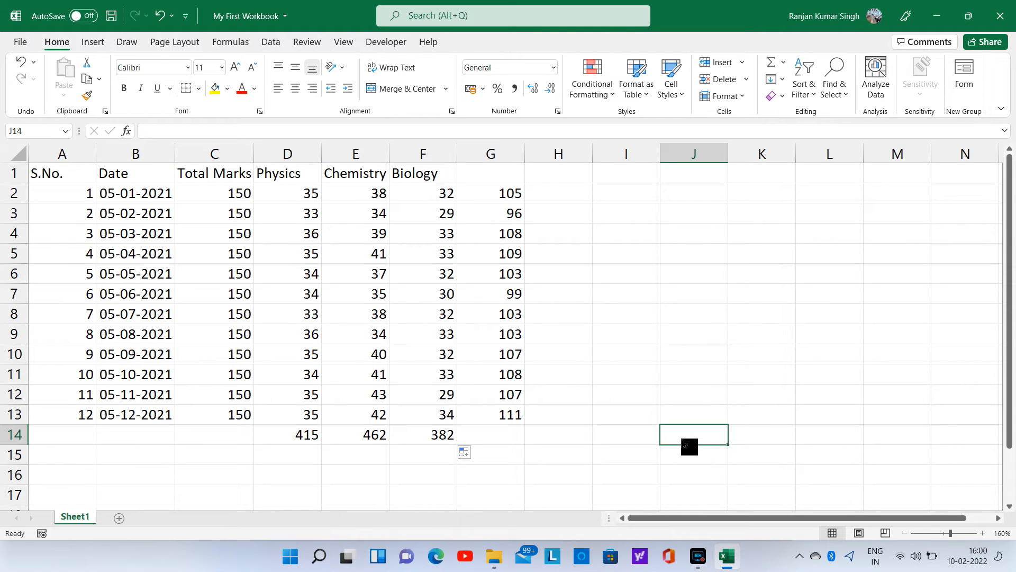
# Divide the first record's obtained marks by its total marks in H2 with the formula =G2/C2
pyautogui.click(561, 198)
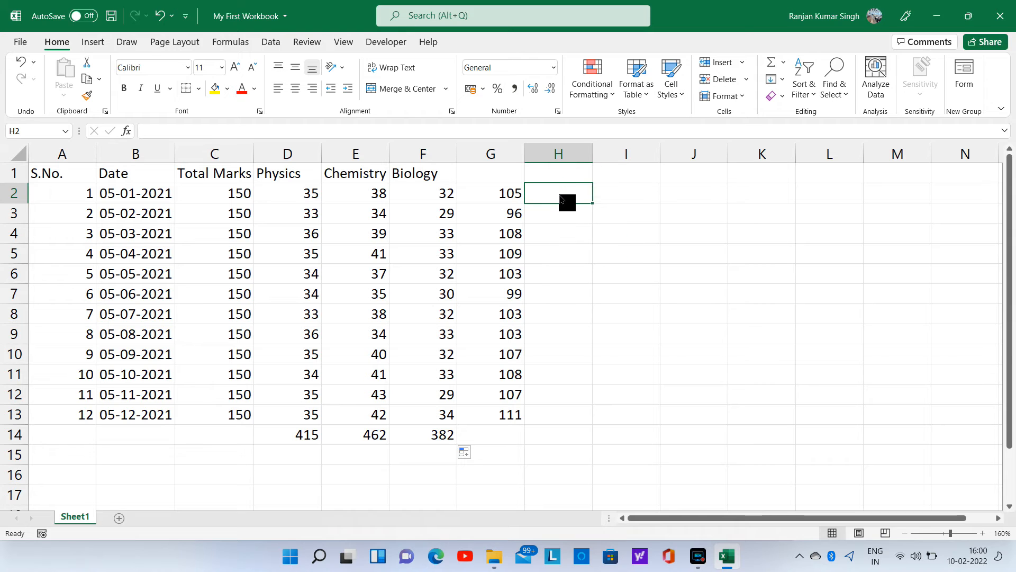
pyautogui.write('=')
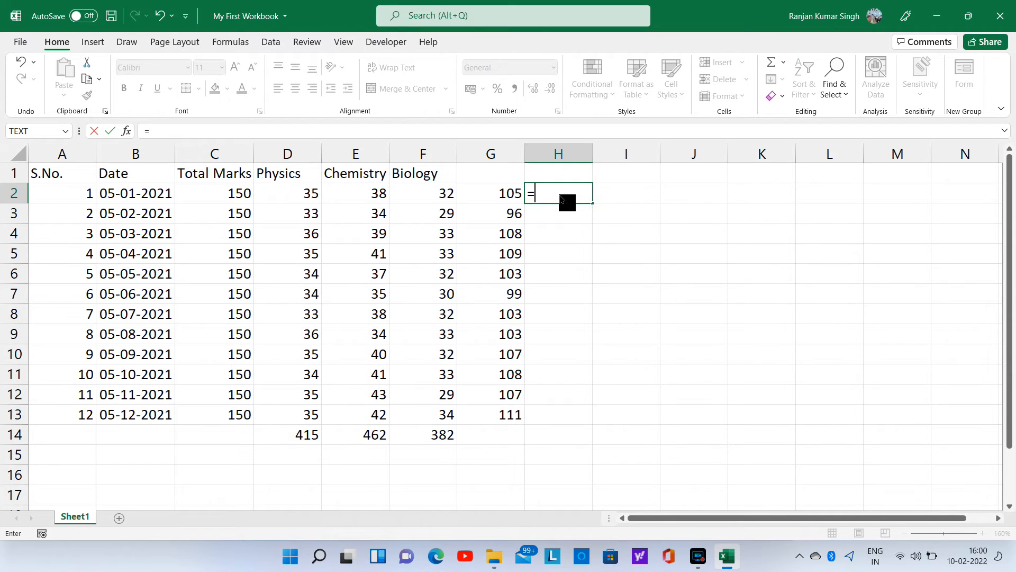
pyautogui.write('G')
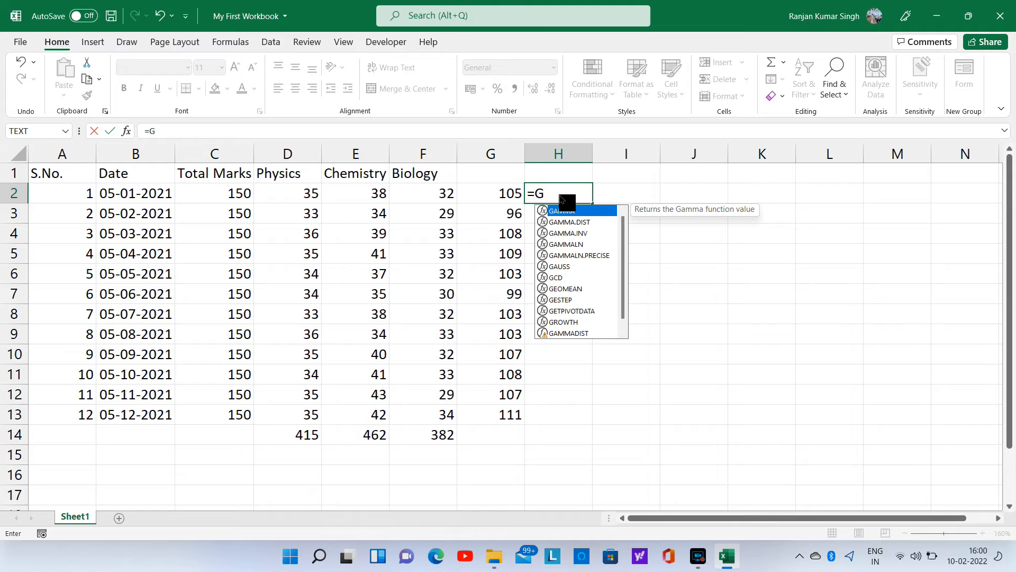
pyautogui.write('2/')
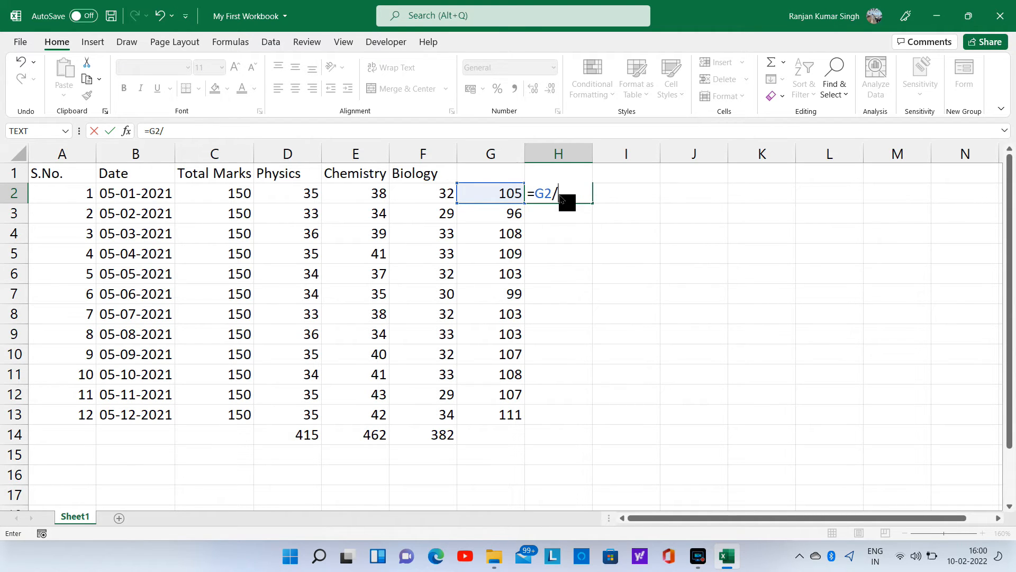
pyautogui.write('C')
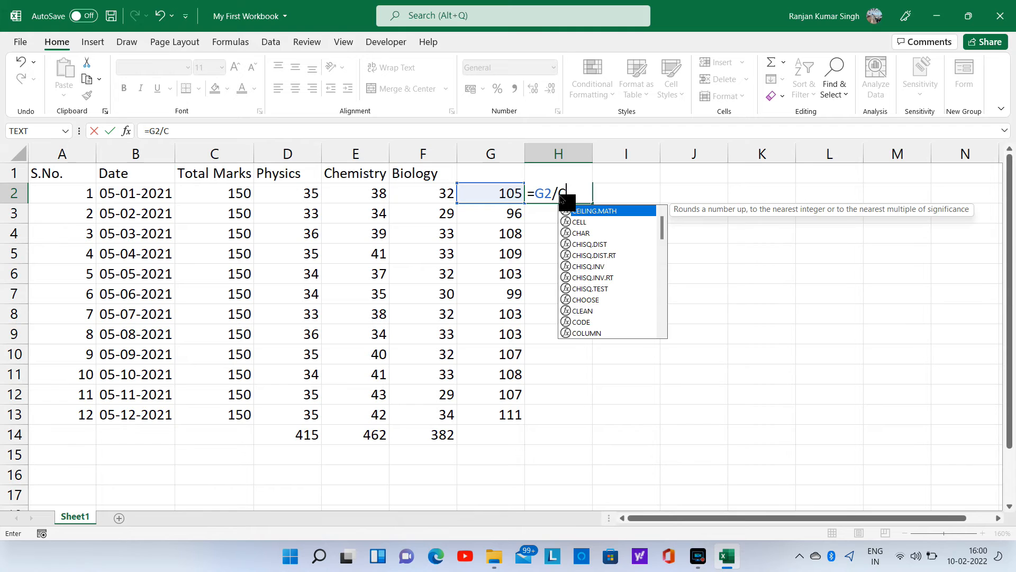
pyautogui.write('2')
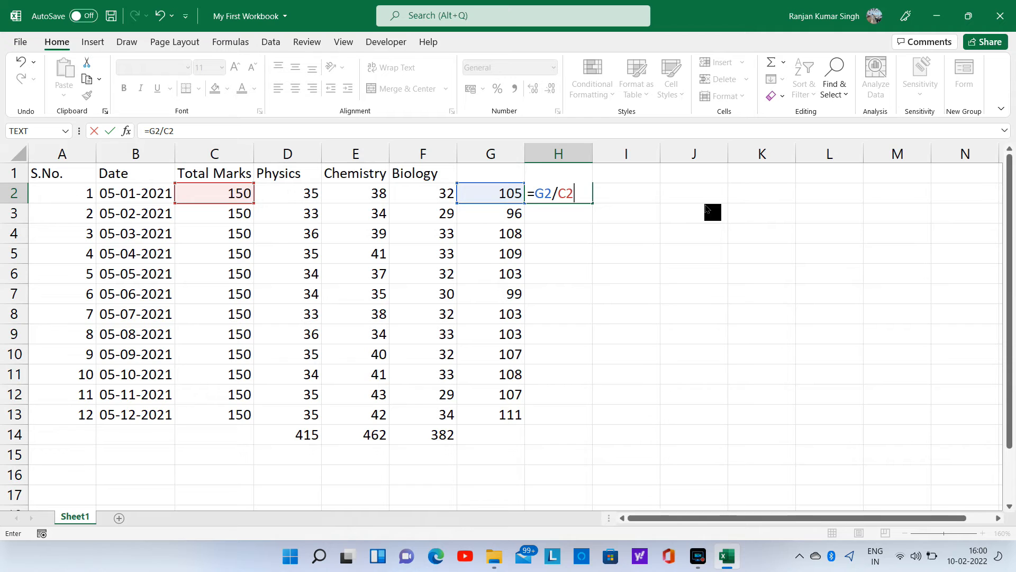
pyautogui.click(565, 217)
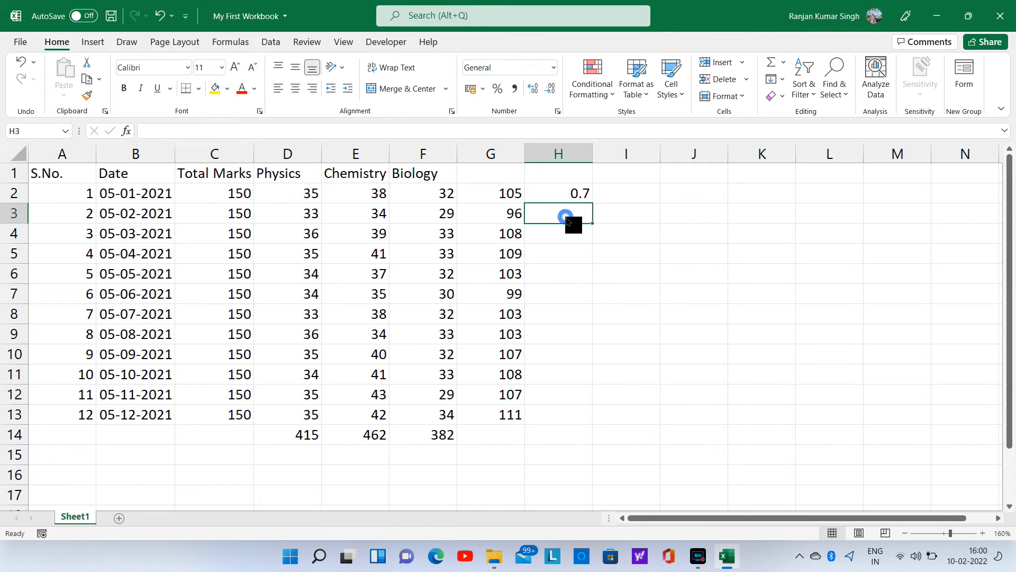
# Format H2 as a percentage and fill its formula down through H13
pyautogui.click(559, 197)
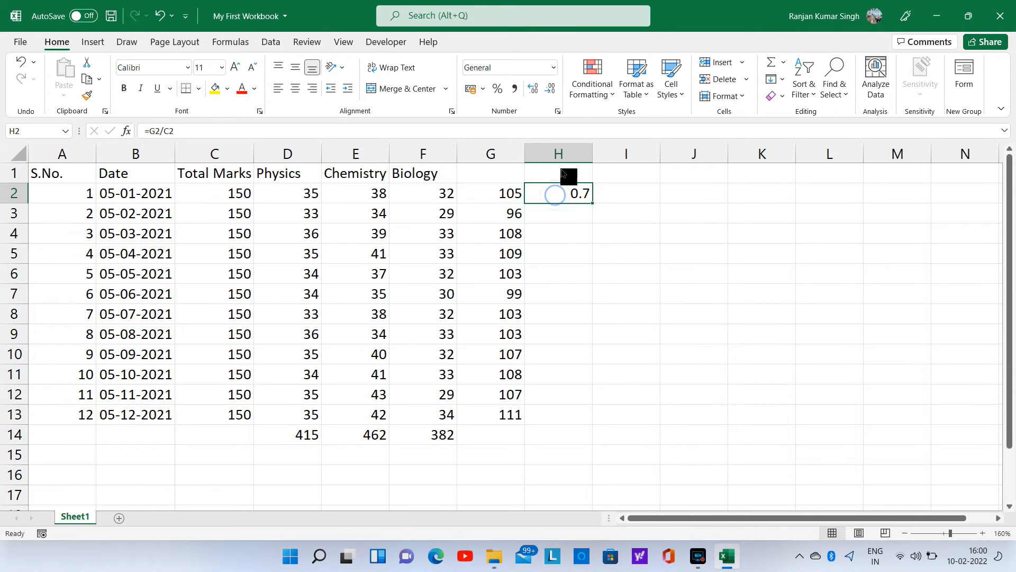
pyautogui.click(497, 88)
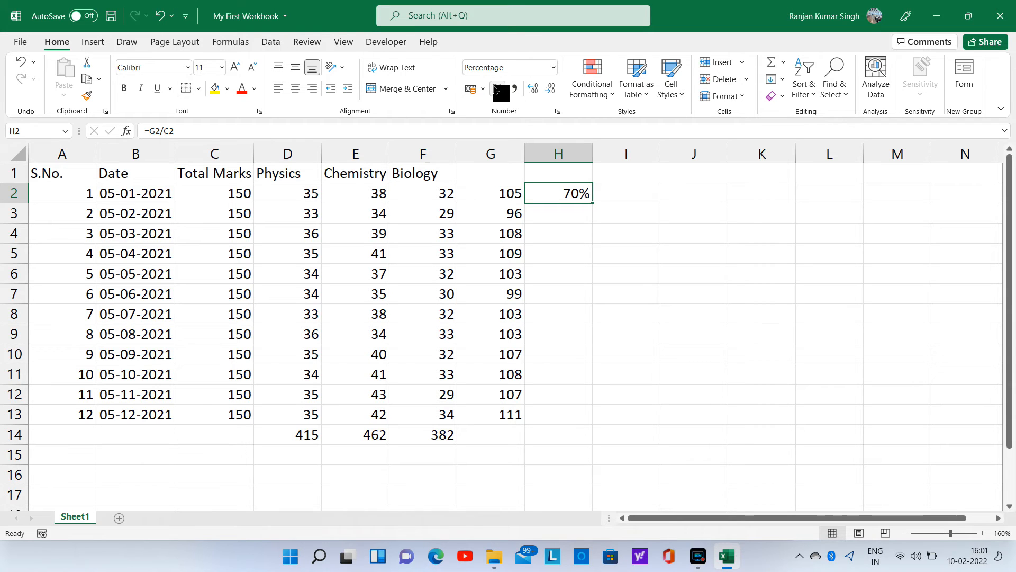
pyautogui.doubleClick(593, 204)
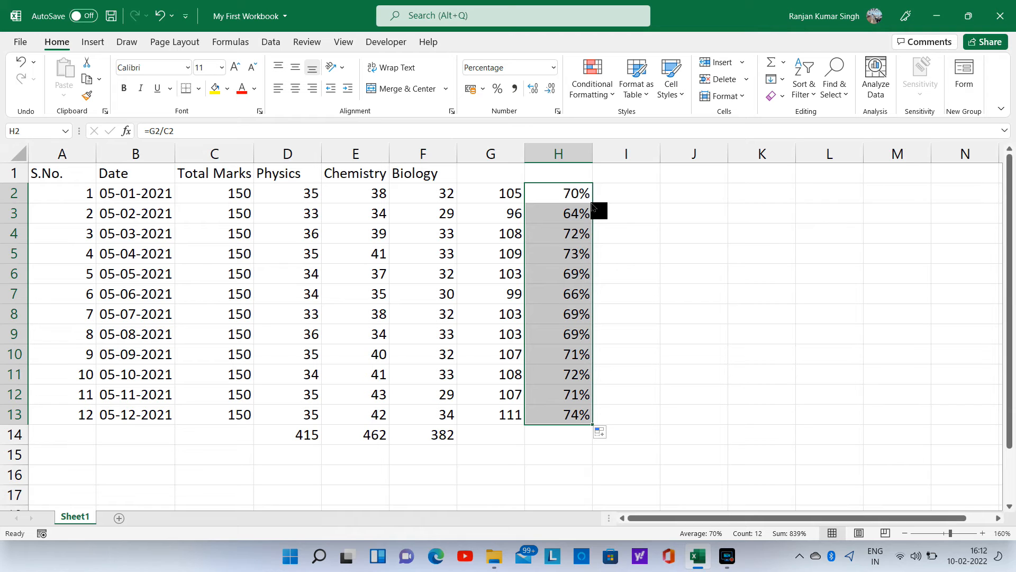
# Label cell C15 as "Minimum" below the marks table
pyautogui.click(231, 462)
pyautogui.write('Minimum')
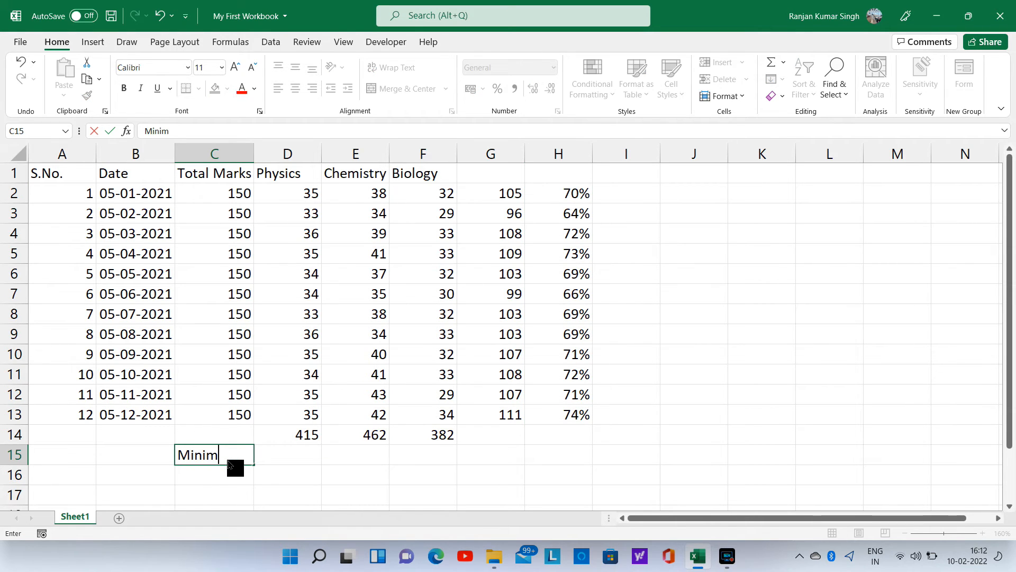
pyautogui.press('Tab')
# Find the lowest Physics mark in D15 with =MIN(D2:D13) and fill the formula across to Chemistry and Biology in E15:F15
pyautogui.write('=')
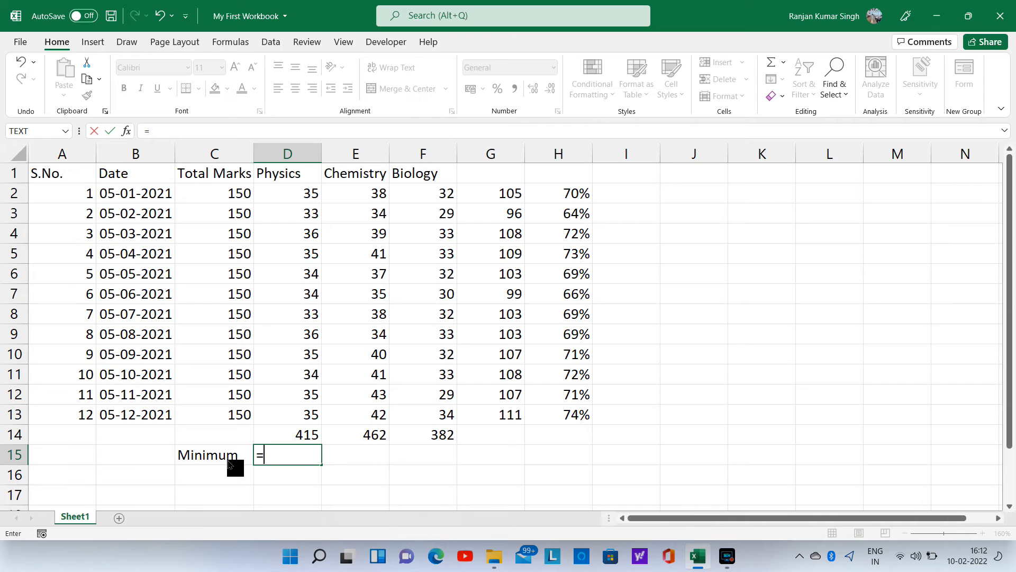
pyautogui.write('MI')
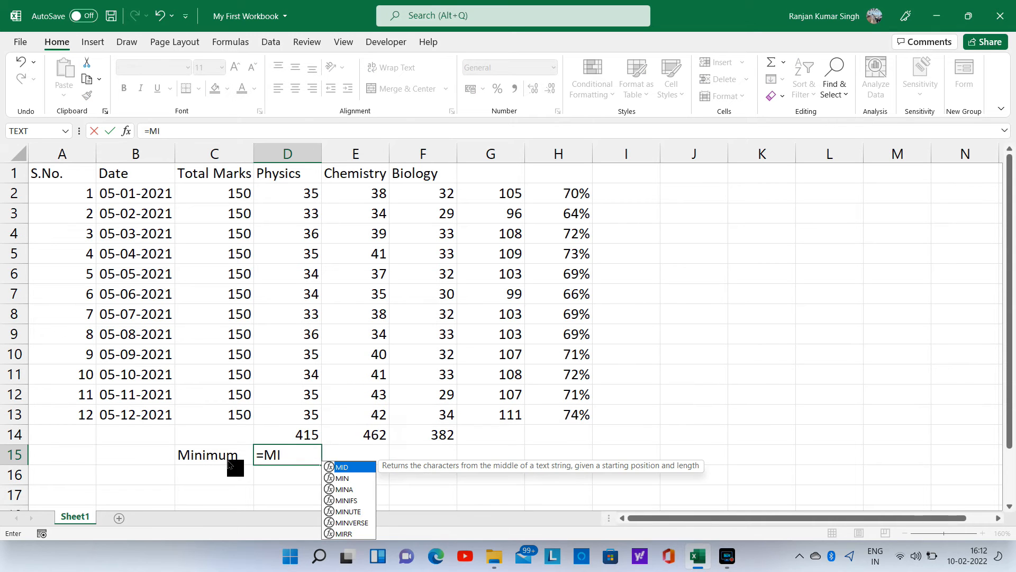
pyautogui.write('N(')
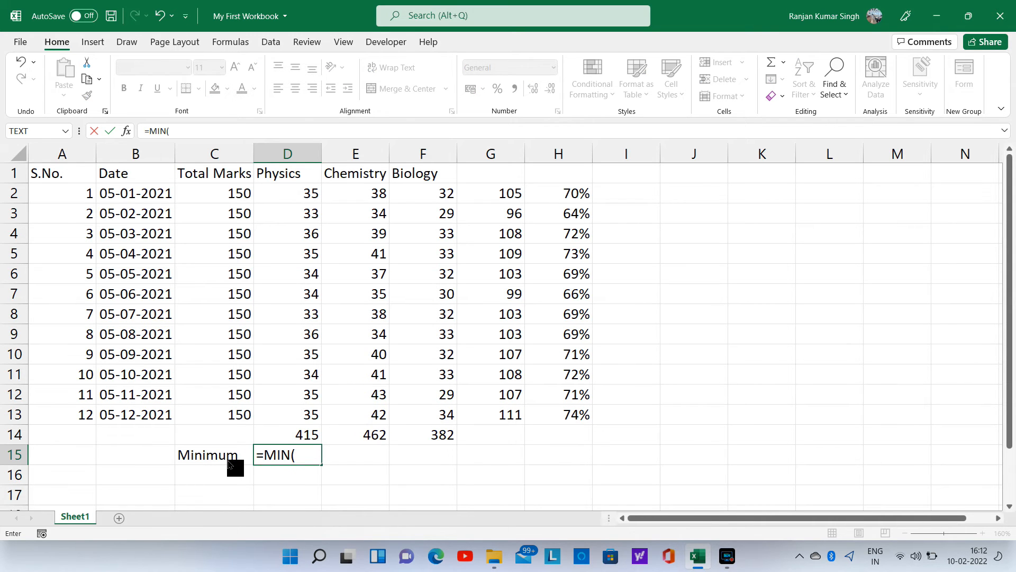
pyautogui.write('D')
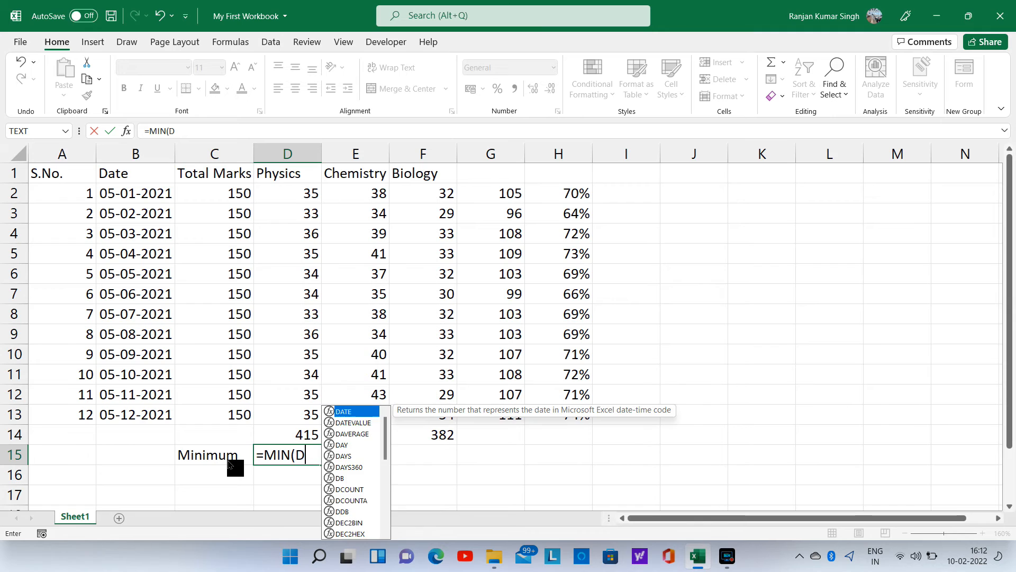
pyautogui.write('2:')
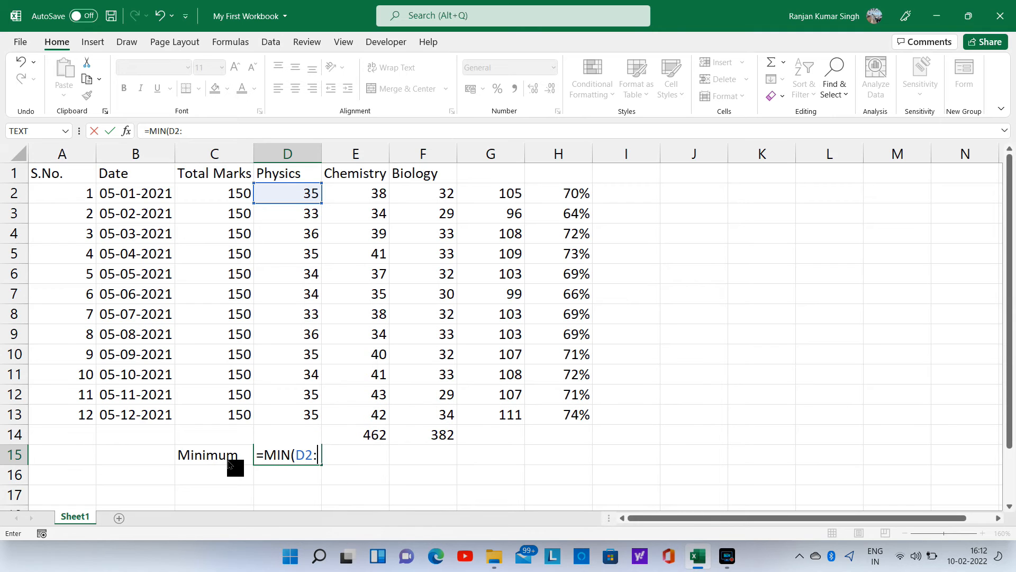
pyautogui.write('D13)')
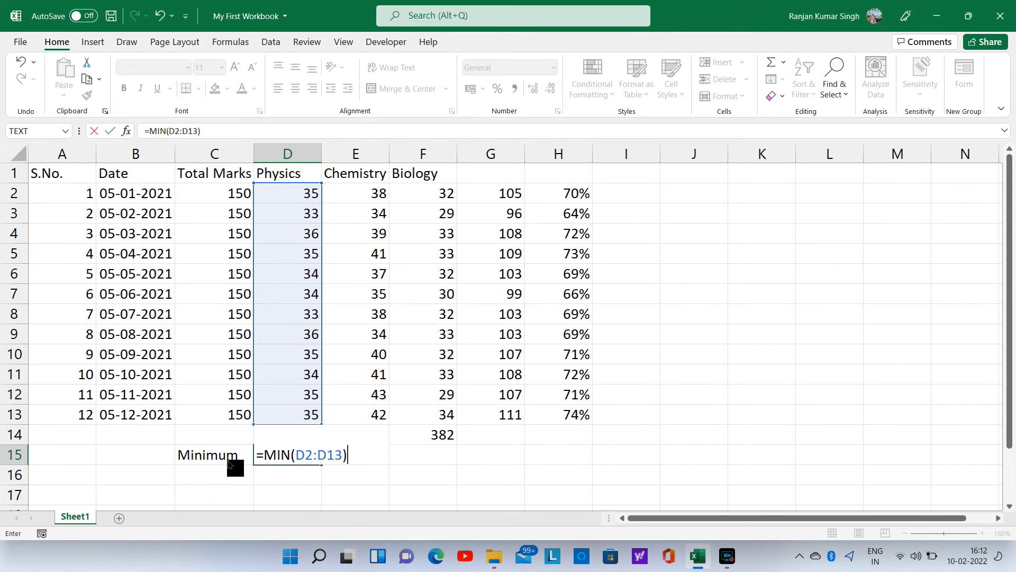
pyautogui.press('Tab')
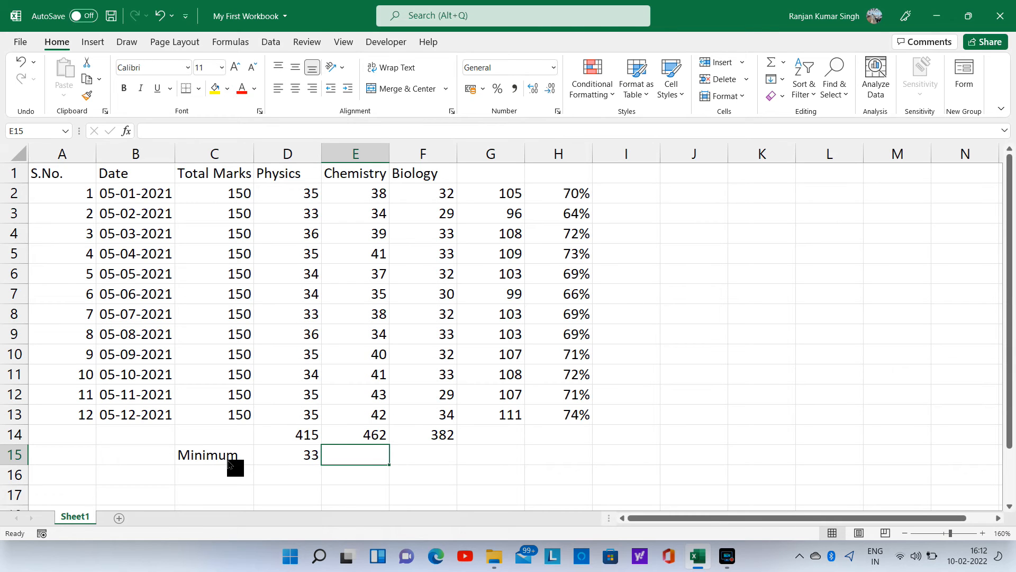
pyautogui.click(283, 460)
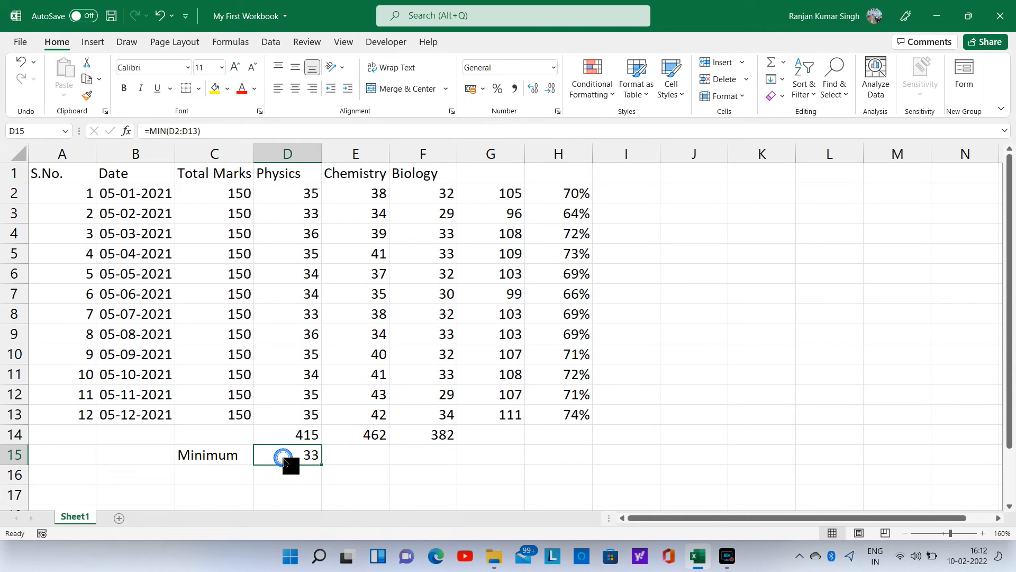
pyautogui.moveTo(320, 463); pyautogui.dragTo(474, 471)
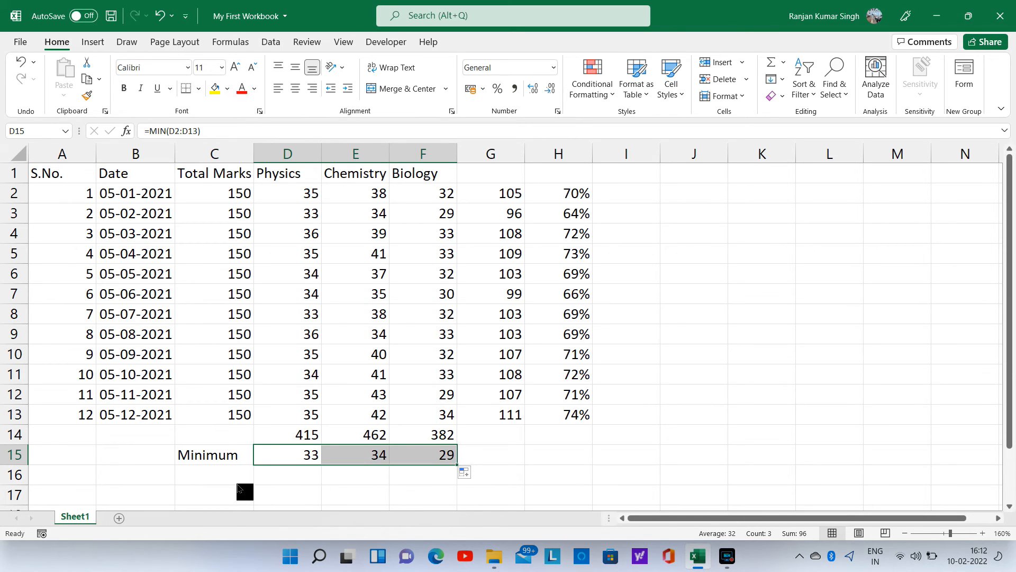
# Label cell C16 as "Maximum" under the Minimum label
pyautogui.click(224, 482)
pyautogui.write('Ma')
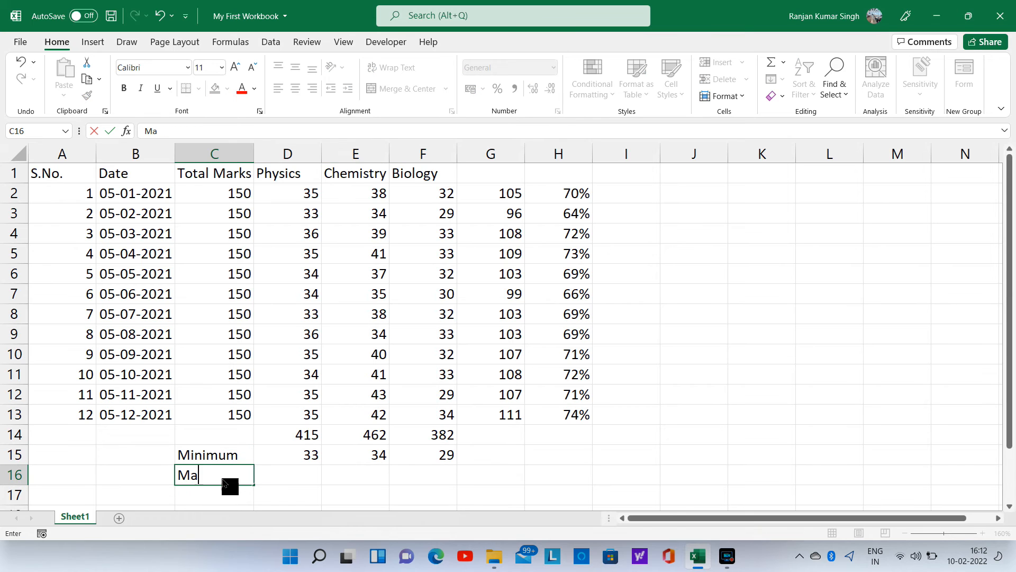
pyautogui.write('ximum')
pyautogui.press('Tab')
# Find the highest Physics mark in D16 with =MAX(D2:D13) and fill the formula across to Chemistry and Biology in E16:F16
pyautogui.write('=')
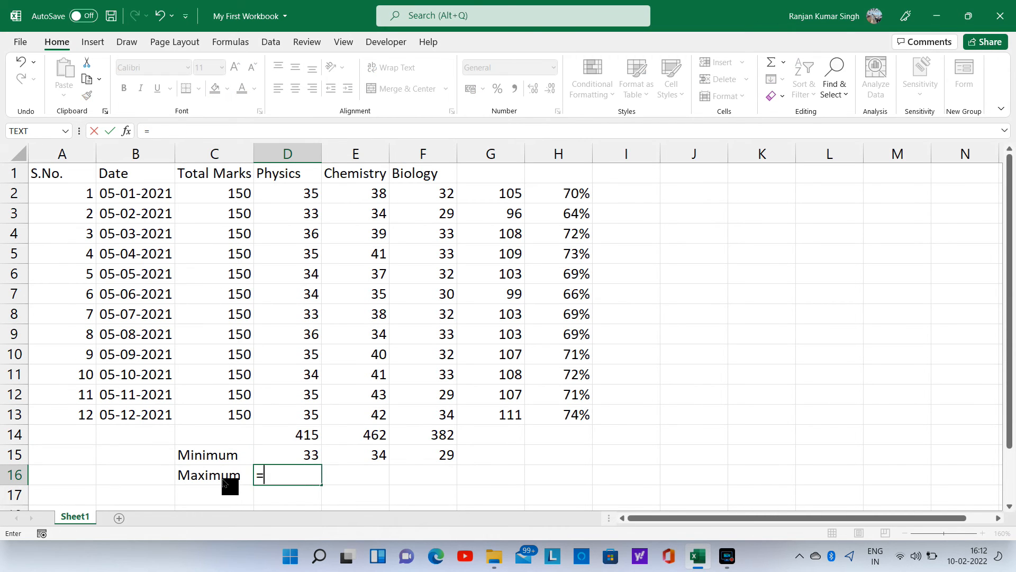
pyautogui.write('MA')
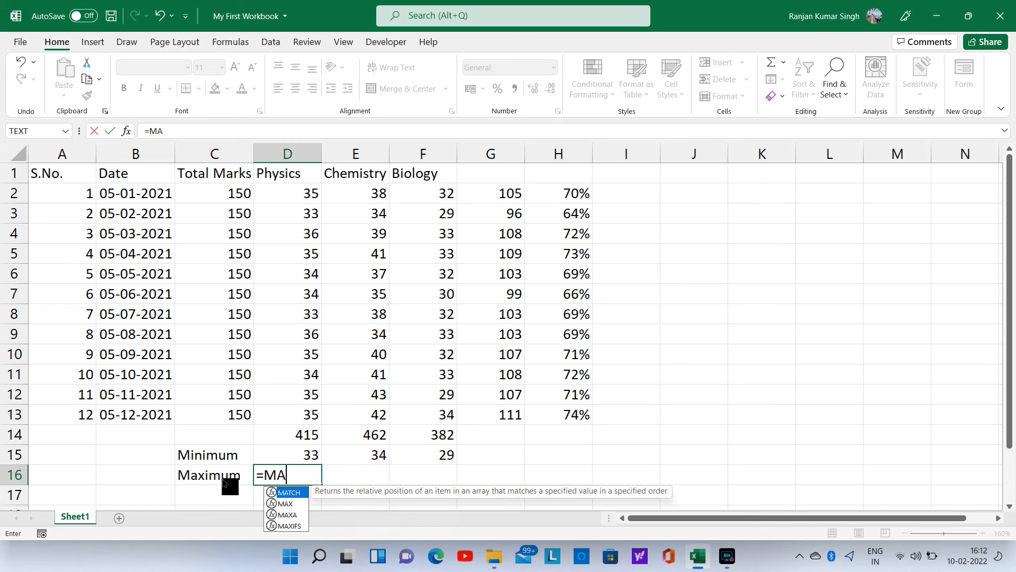
pyautogui.write('X(')
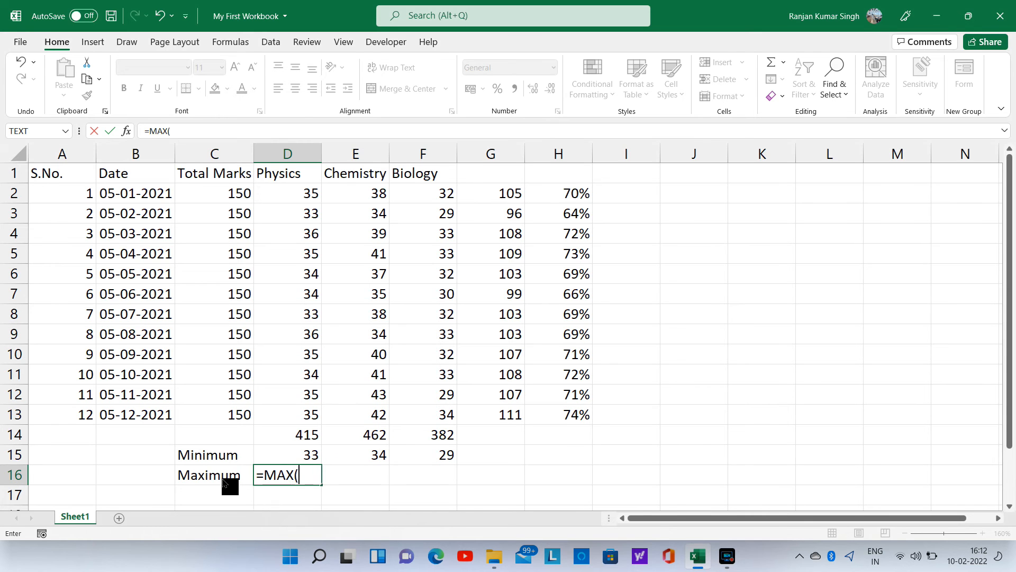
pyautogui.moveTo(286, 193); pyautogui.dragTo(281, 418)
pyautogui.write(')')
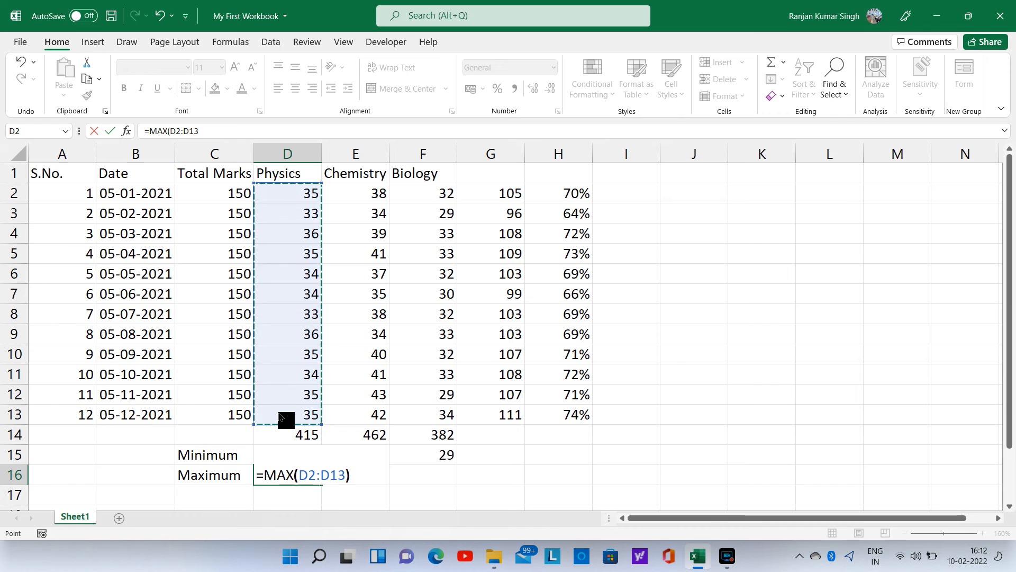
pyautogui.press('Tab')
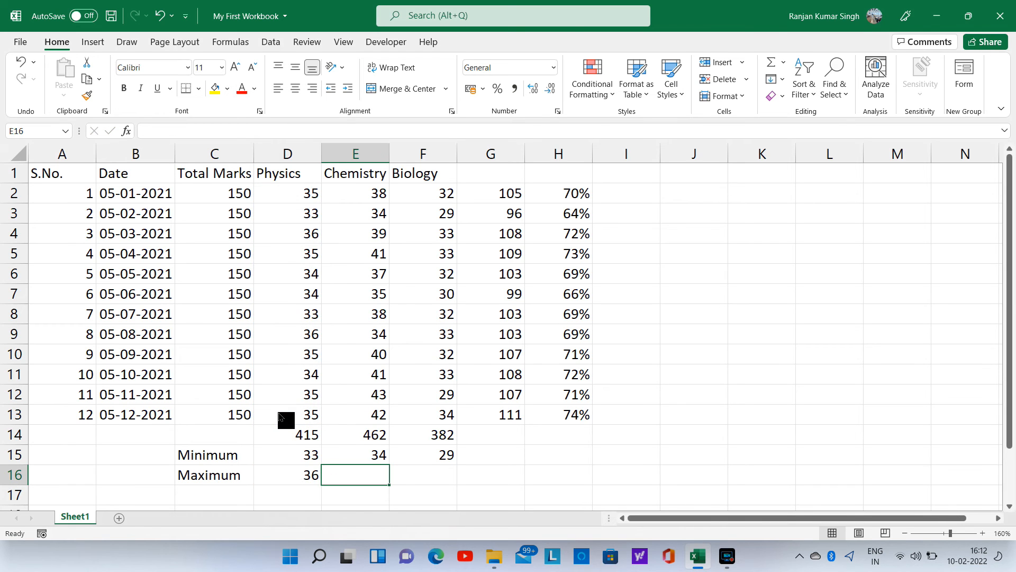
pyautogui.click(305, 478)
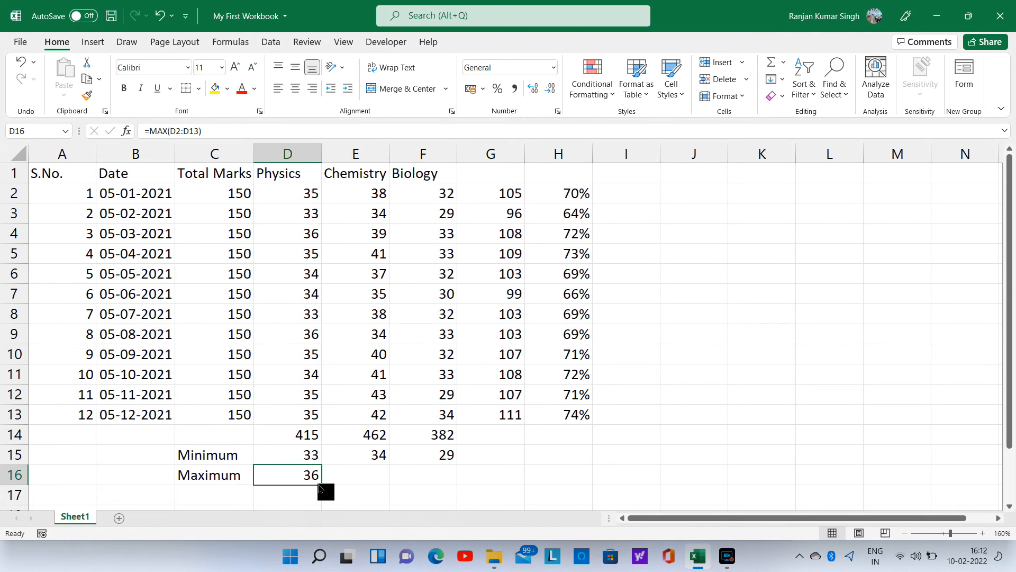
pyautogui.moveTo(320, 485); pyautogui.dragTo(472, 479)
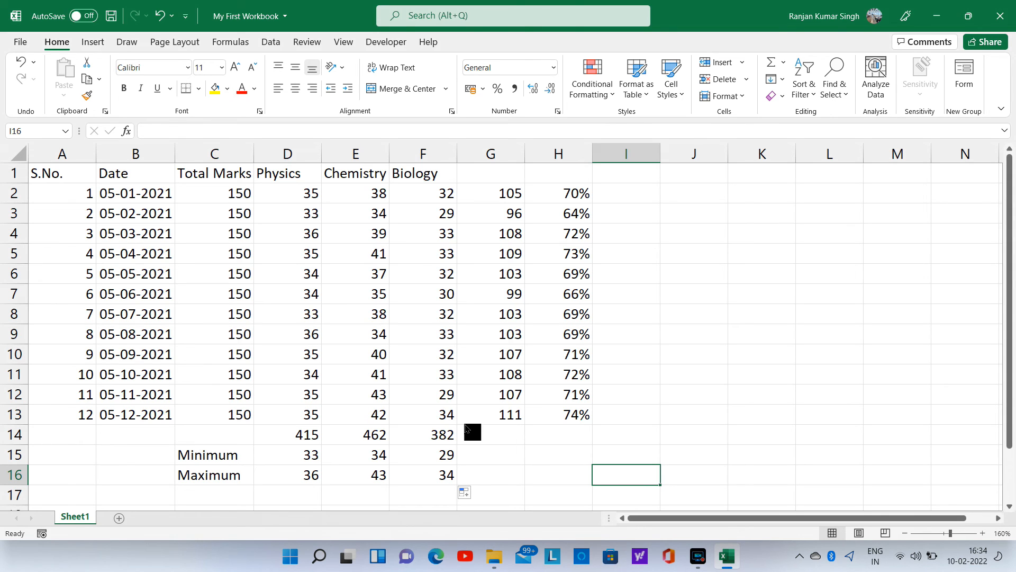
# Set the Chemistry mark in E12 to 33 and check the dependent formulas in E15, E16, G12 and H12
pyautogui.click(365, 396)
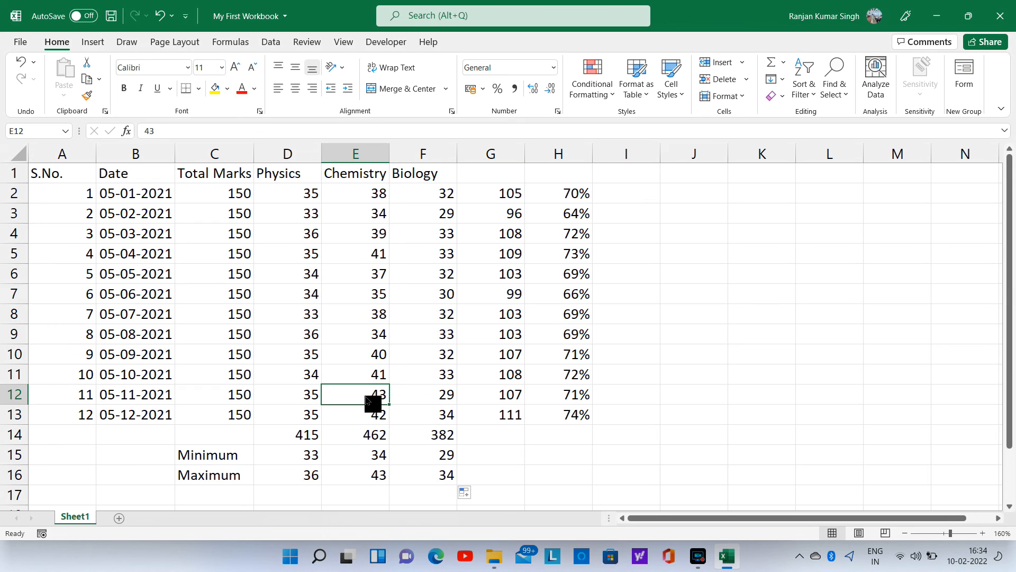
pyautogui.write('33')
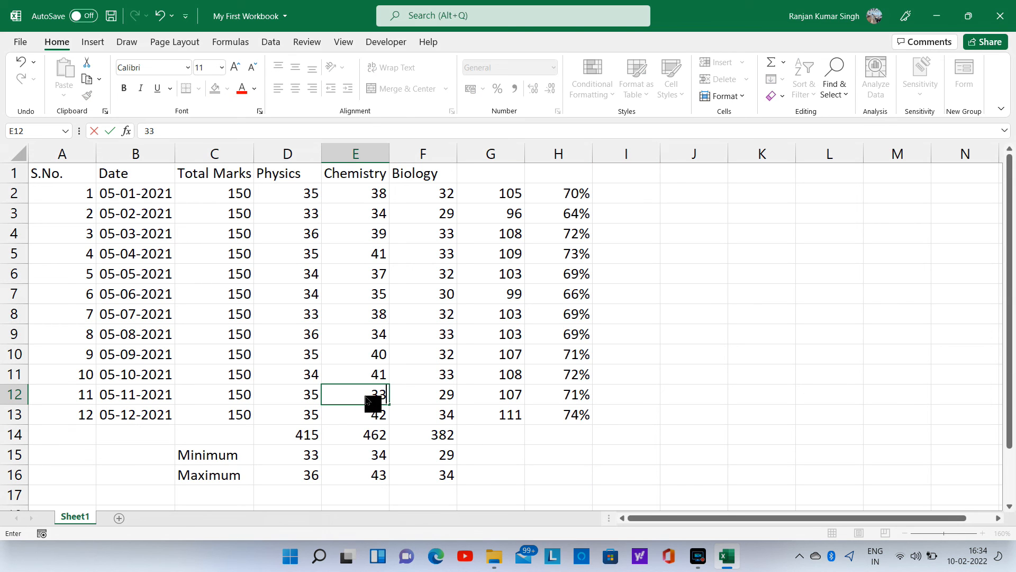
pyautogui.click(367, 460)
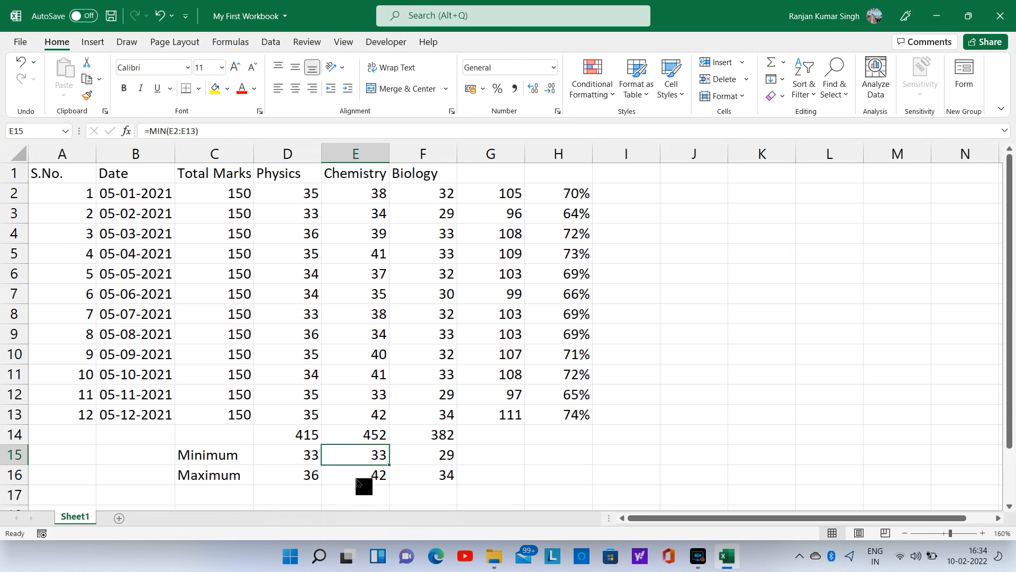
pyautogui.click(356, 479)
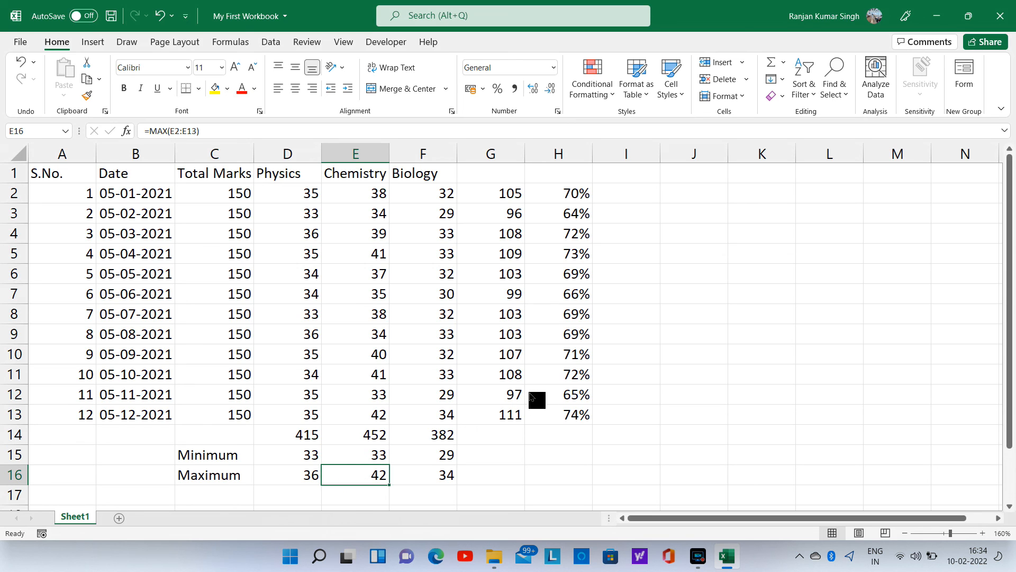
pyautogui.click(505, 402)
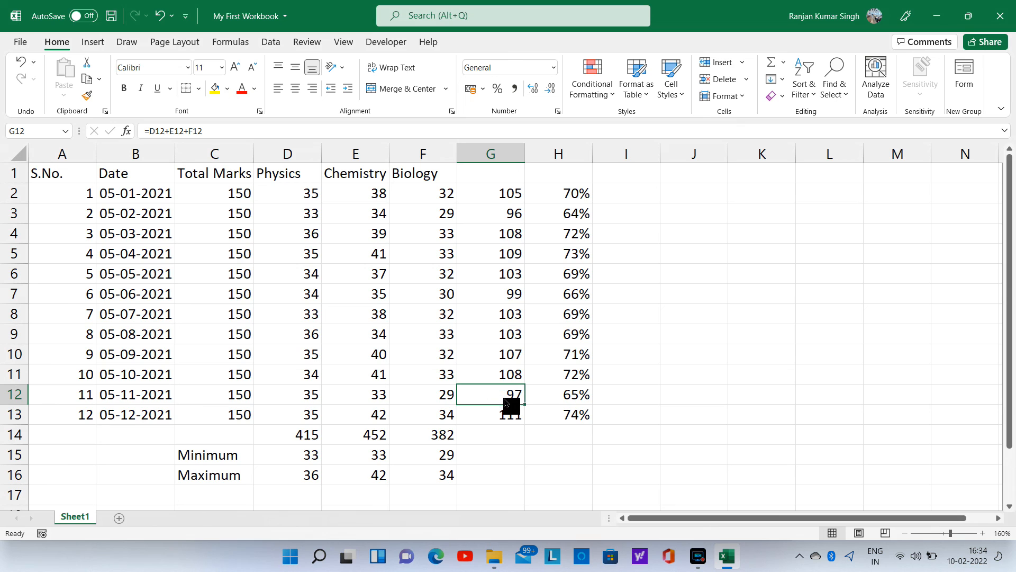
pyautogui.click(575, 401)
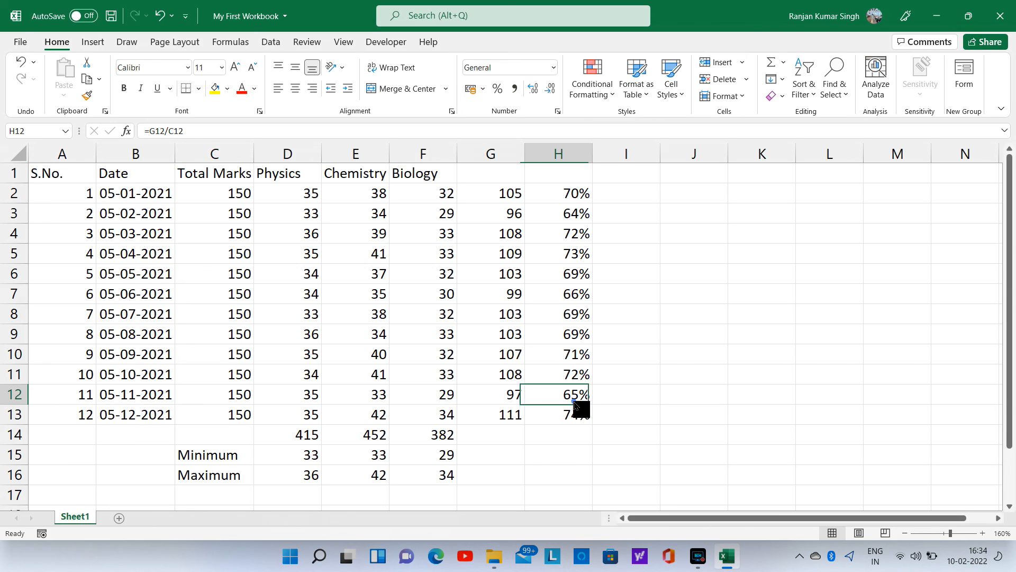
pyautogui.click(668, 458)
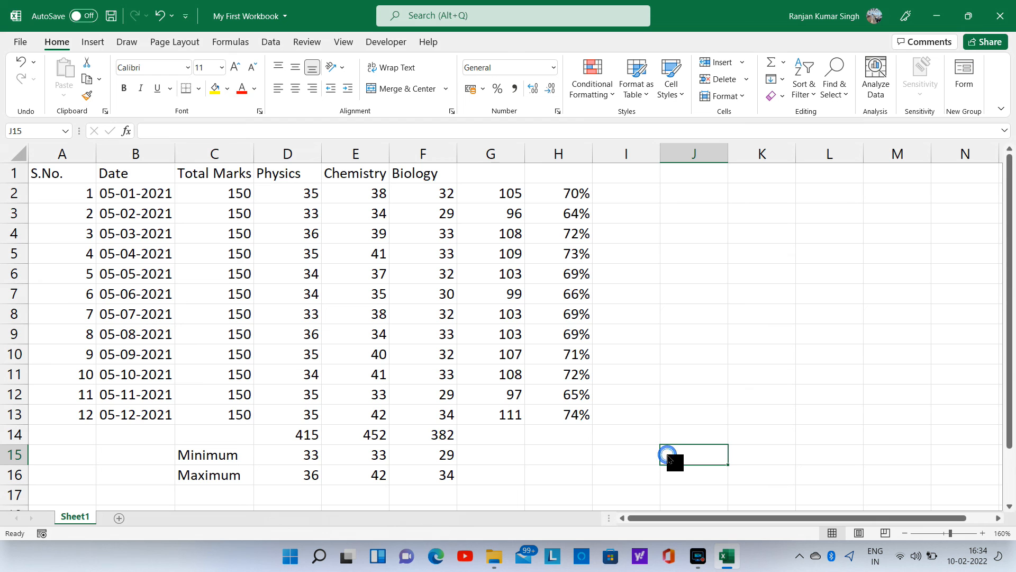